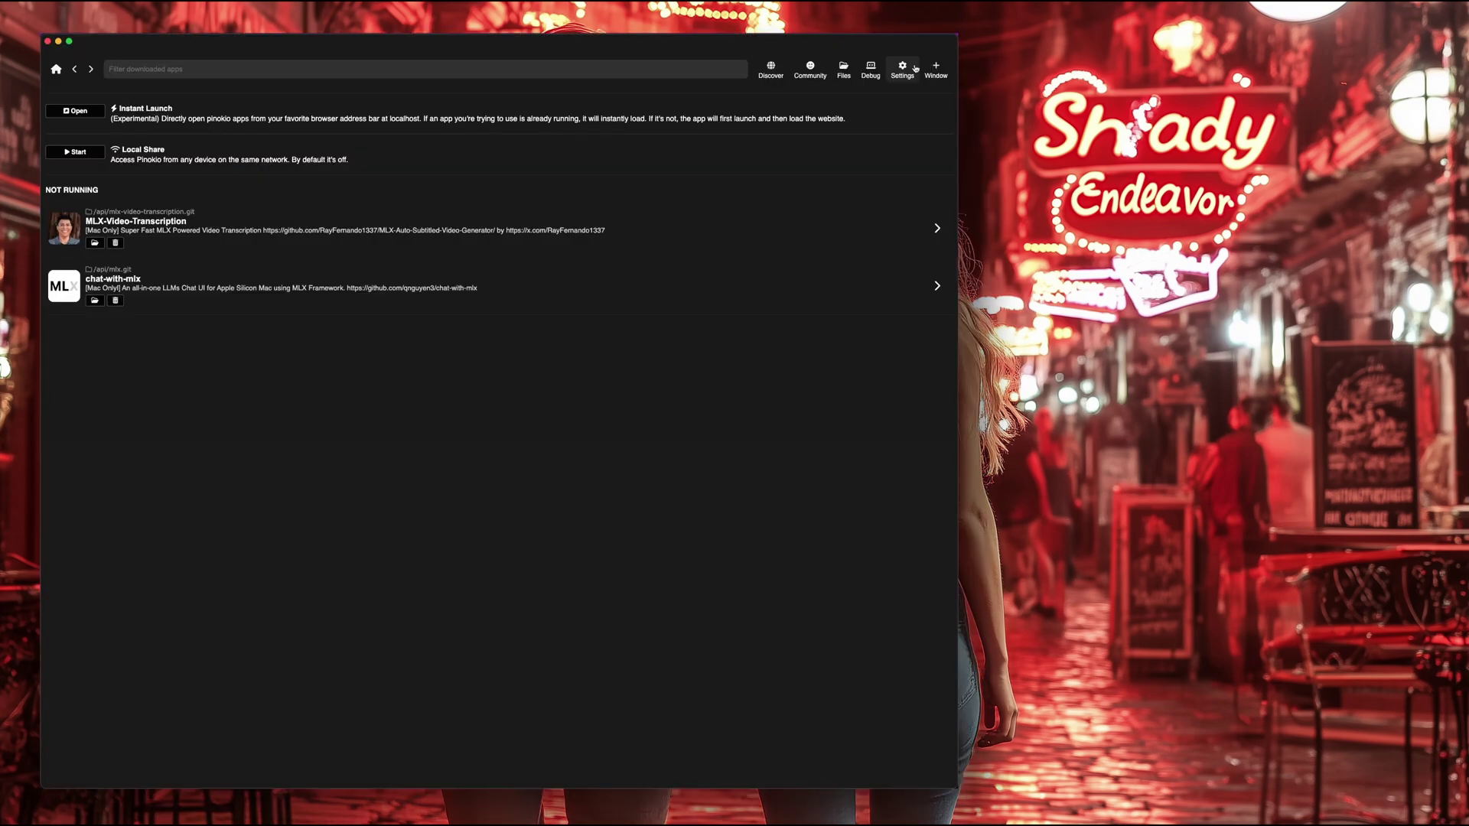
# Find the RMBG-2-Studio script in Pinokio's script catalogue and open its page
pyautogui.click(771, 69)
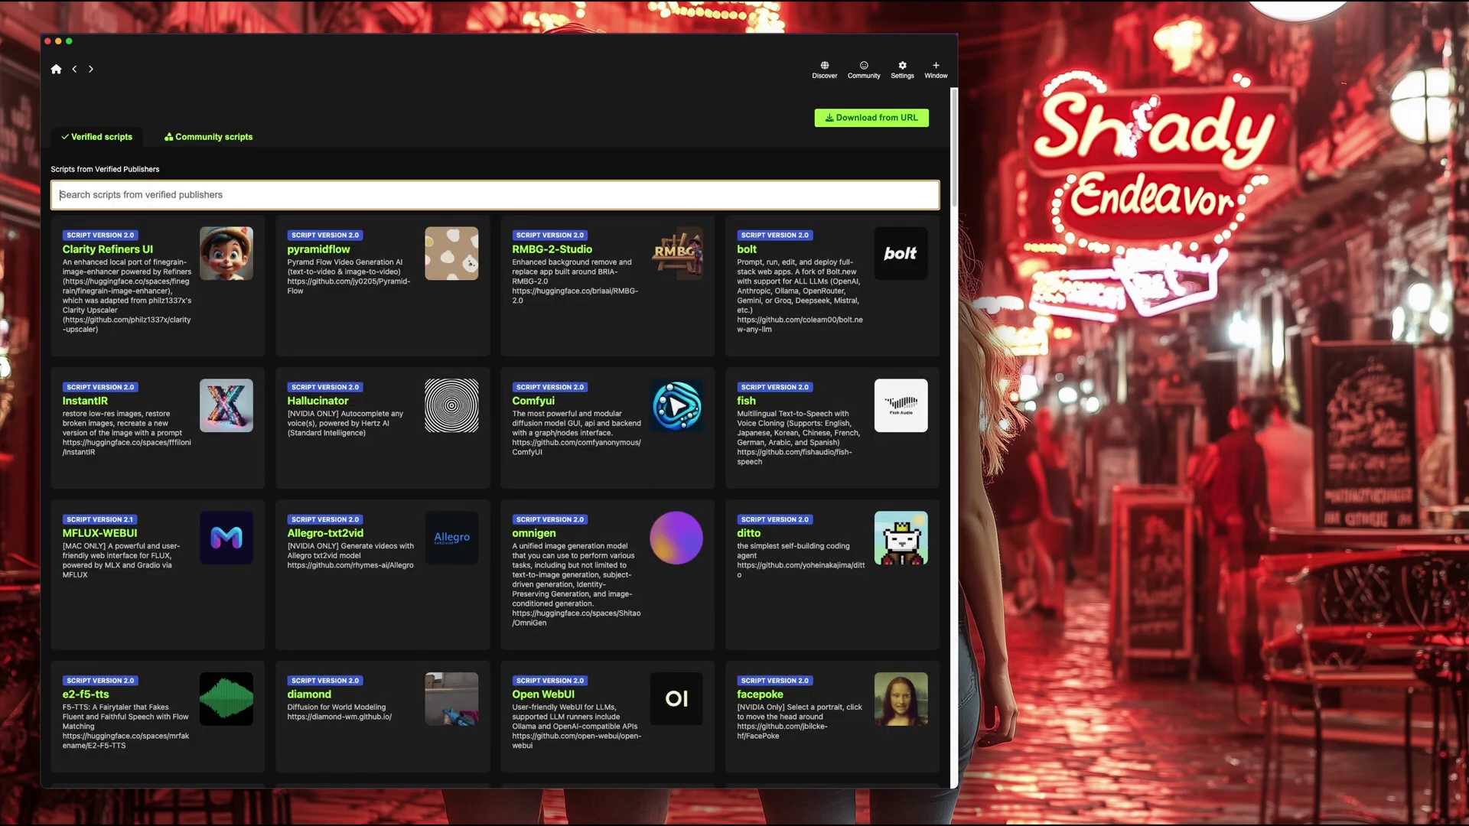
pyautogui.scroll(-1, 597, 84)
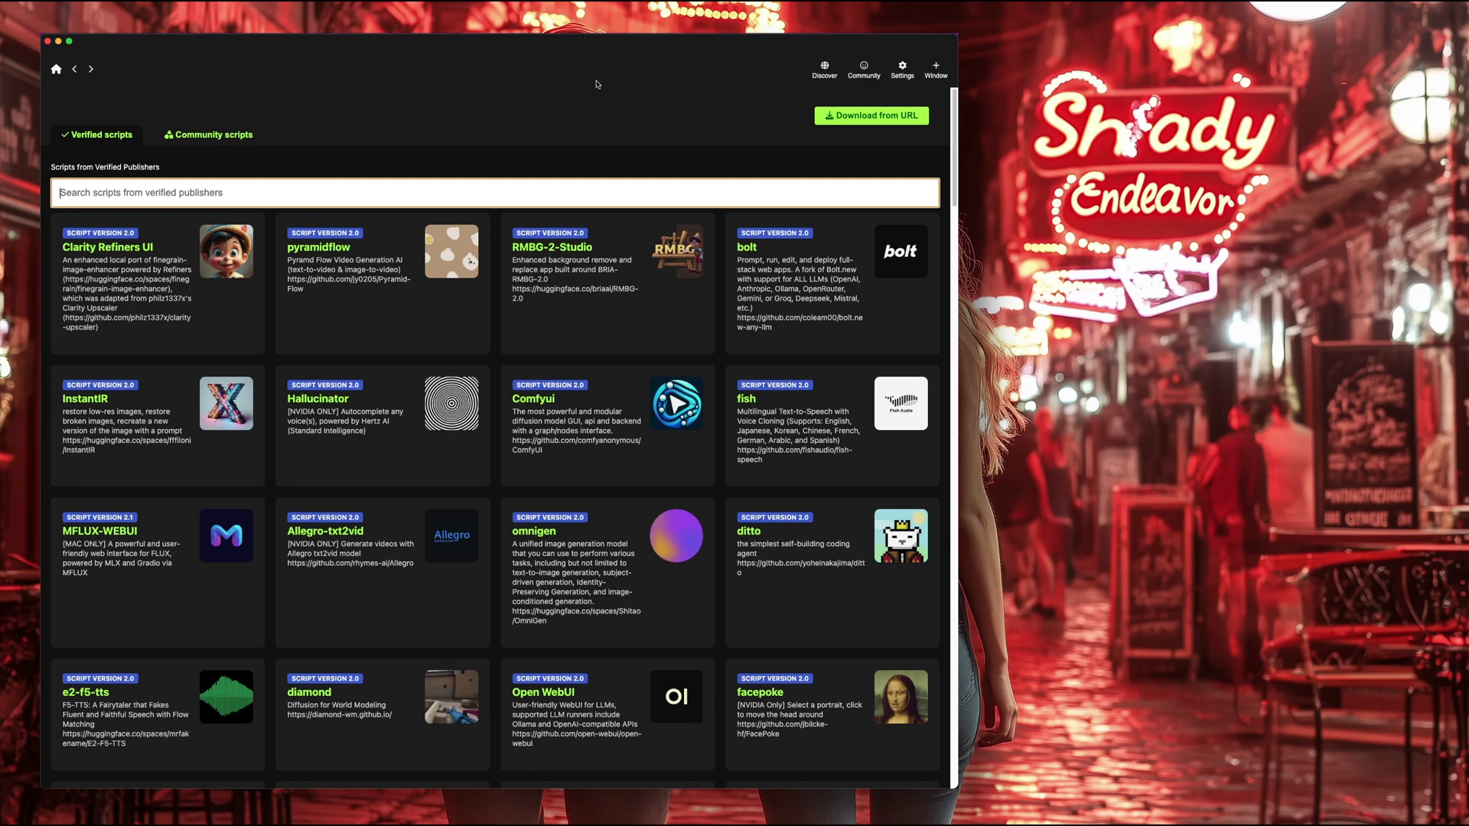
pyautogui.click(623, 233)
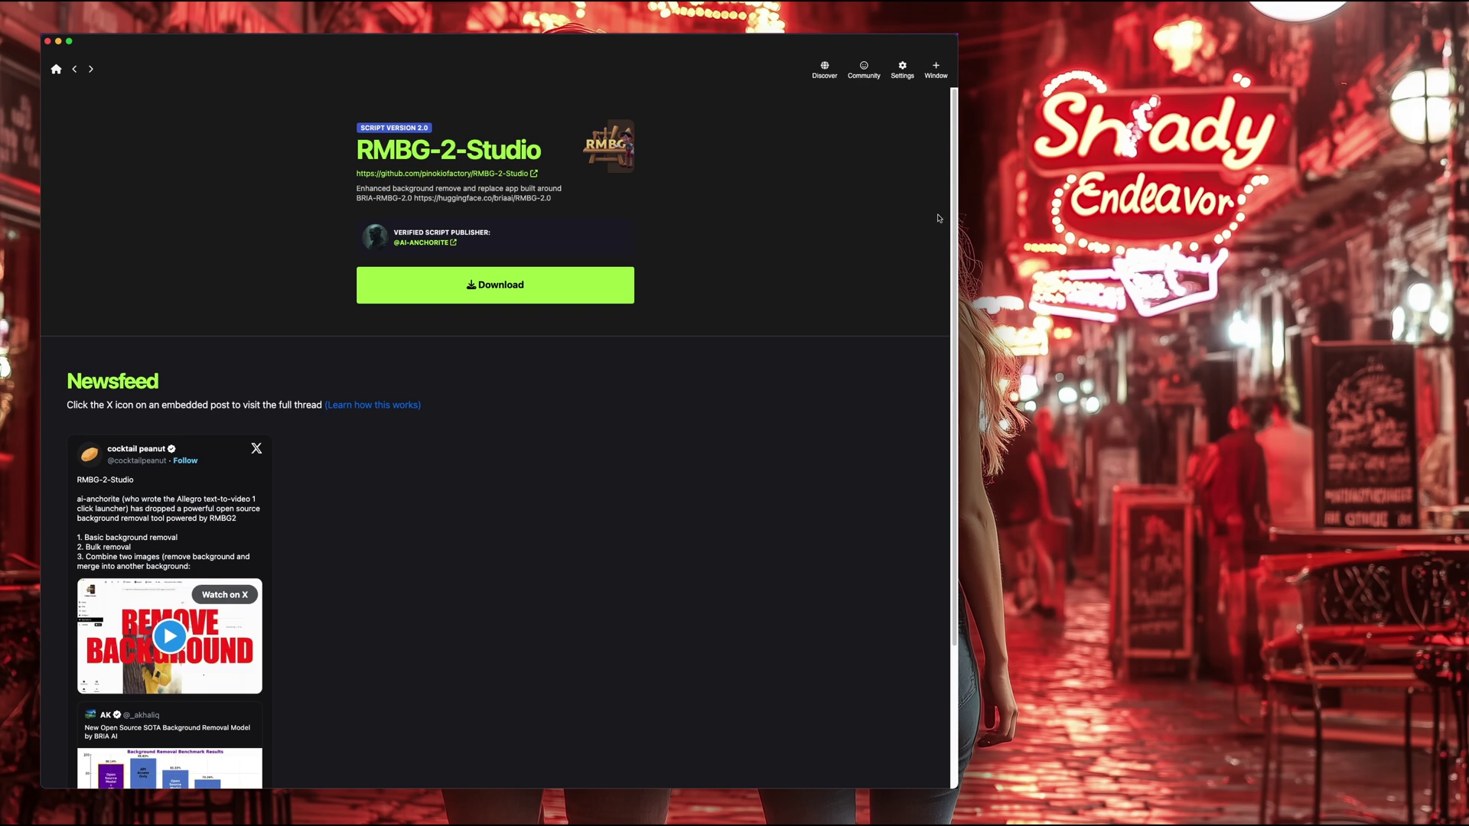
pyautogui.moveTo(954, 202); pyautogui.dragTo(947, 357)
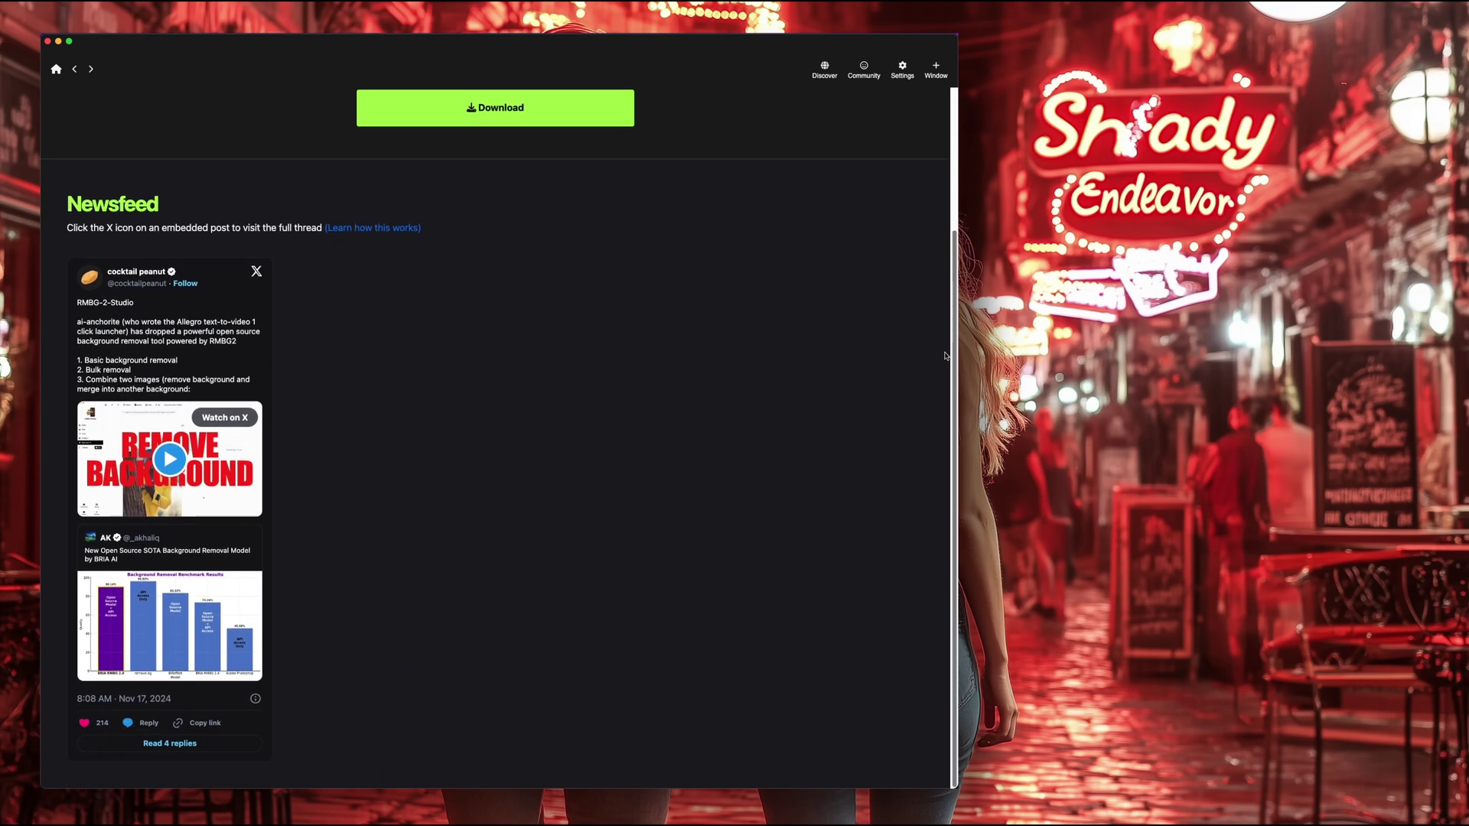
pyautogui.scroll(5, 946, 357)
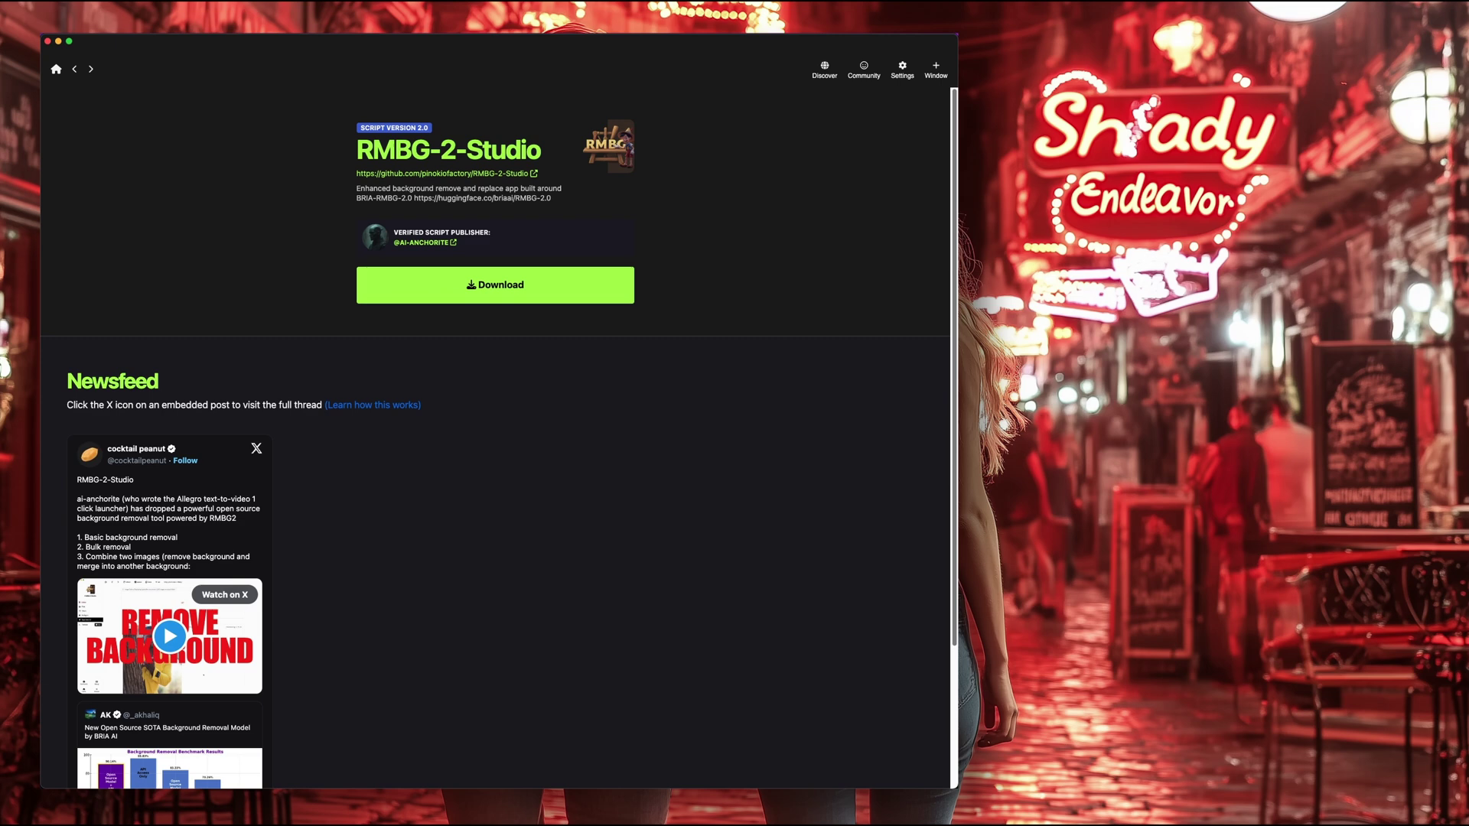
# Download the RMBG-2-Studio repository and install it so the web UI launches
pyautogui.click(496, 286)
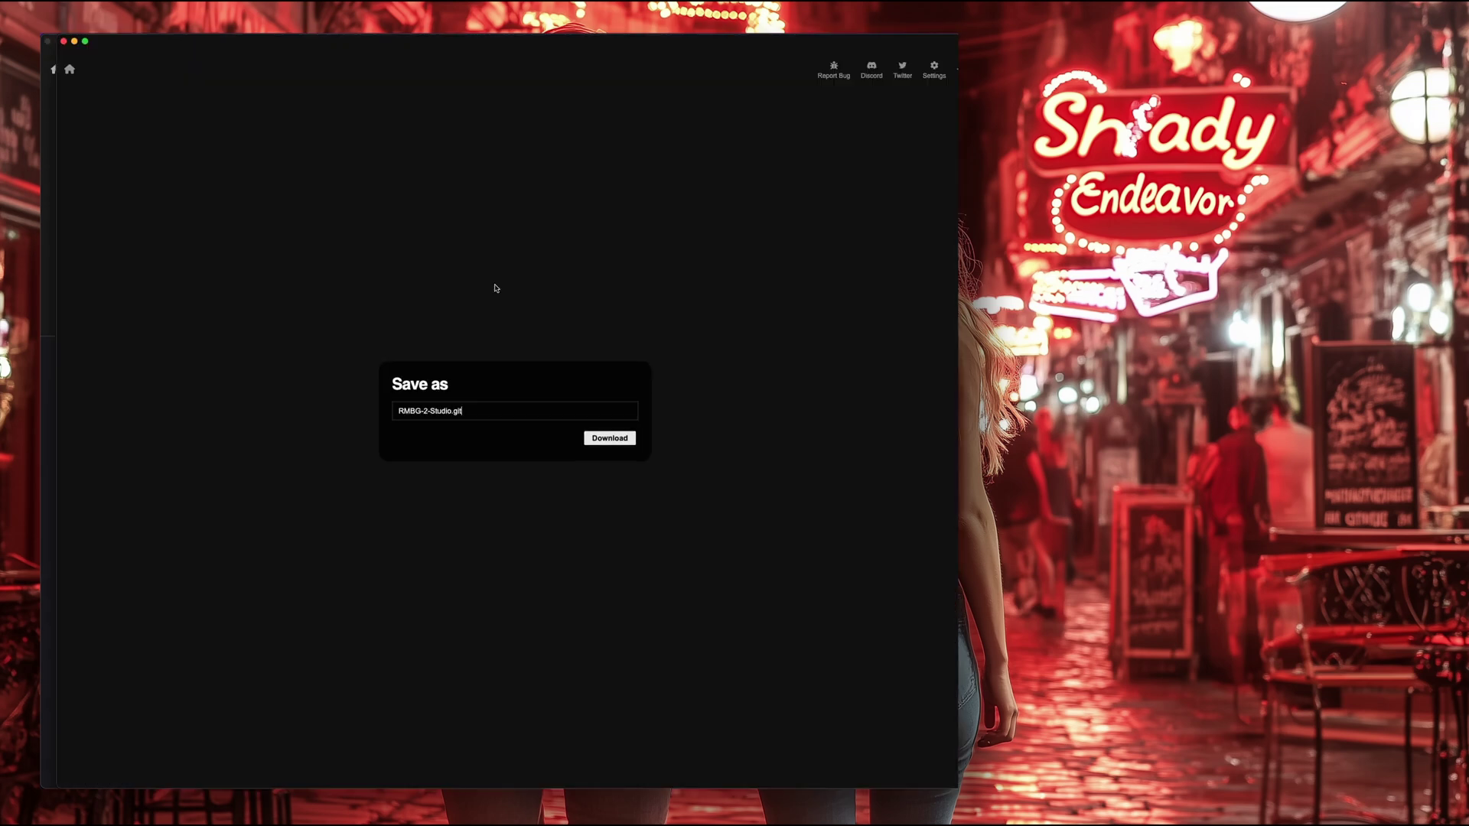
pyautogui.click(610, 438)
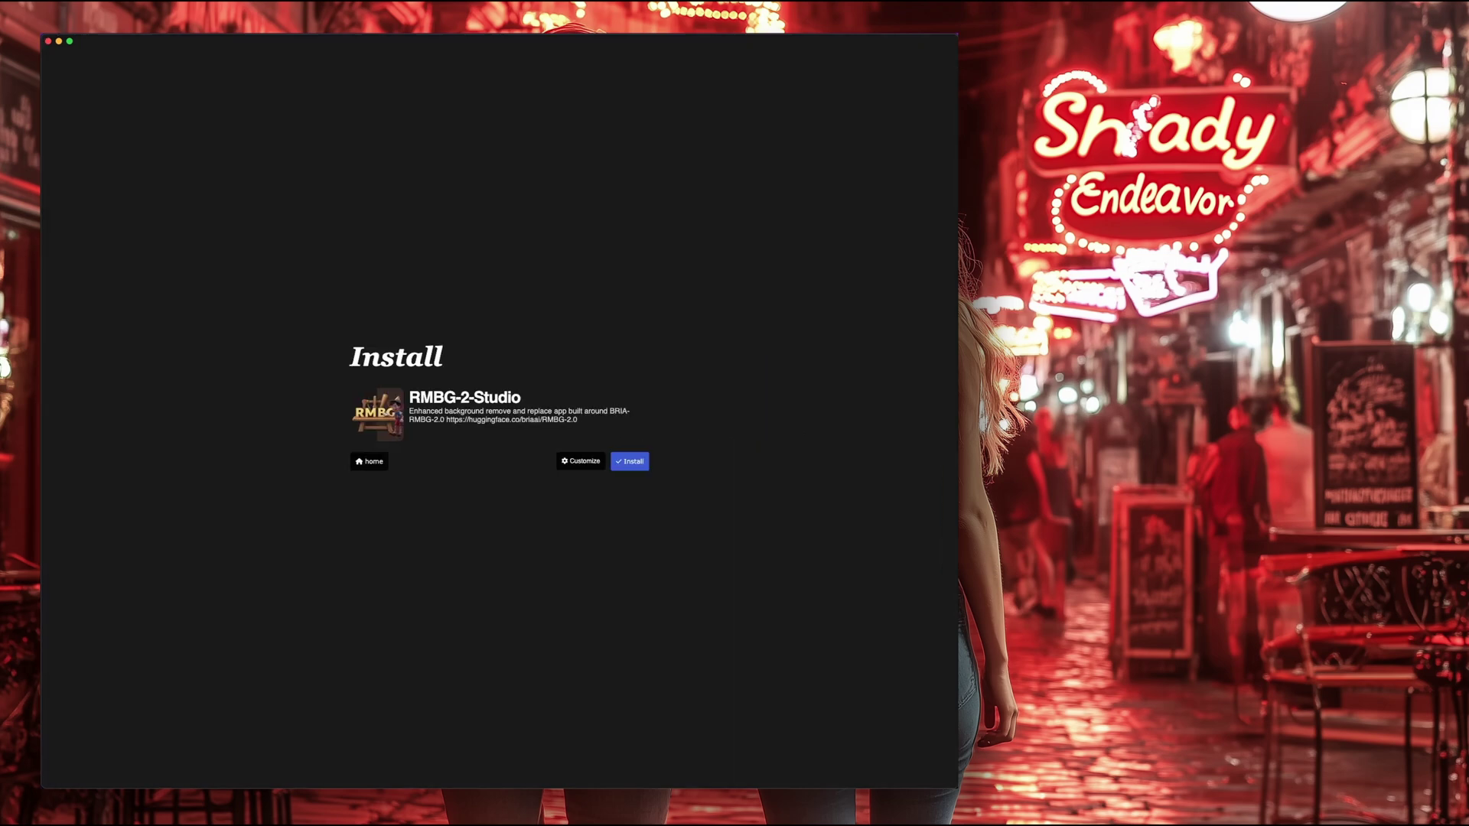
pyautogui.click(631, 463)
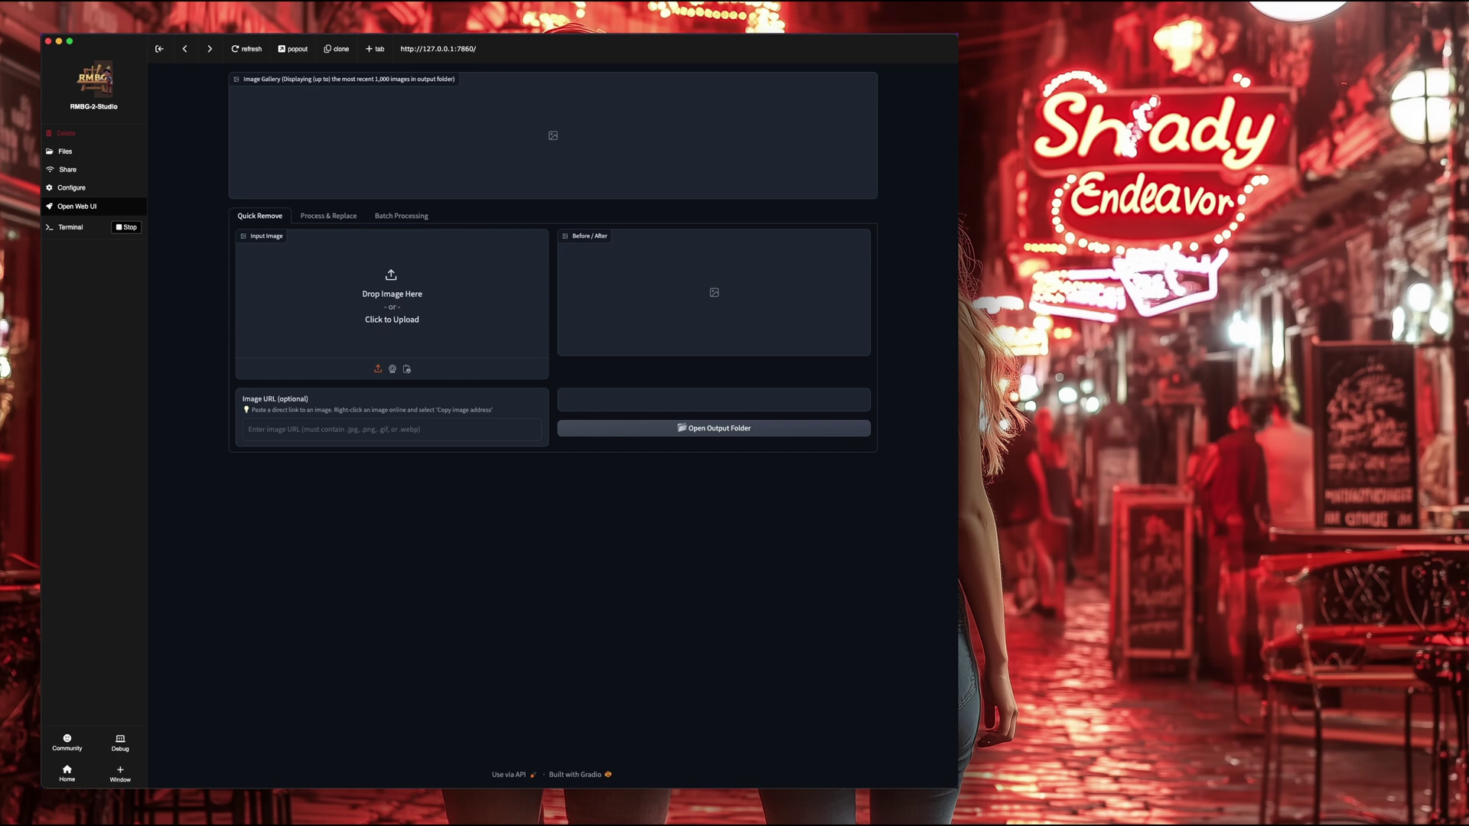
pyautogui.click(328, 216)
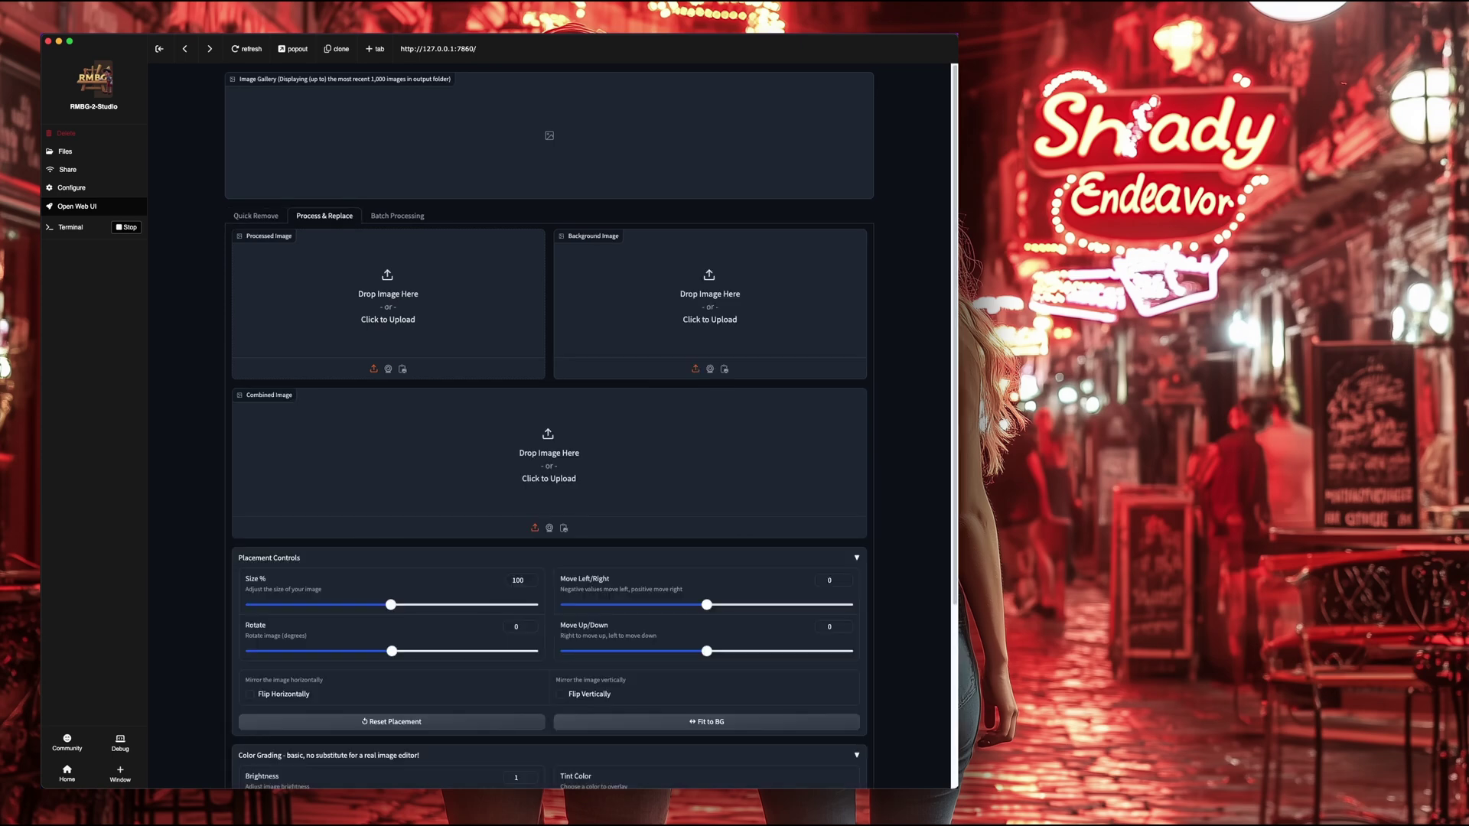
pyautogui.click(397, 215)
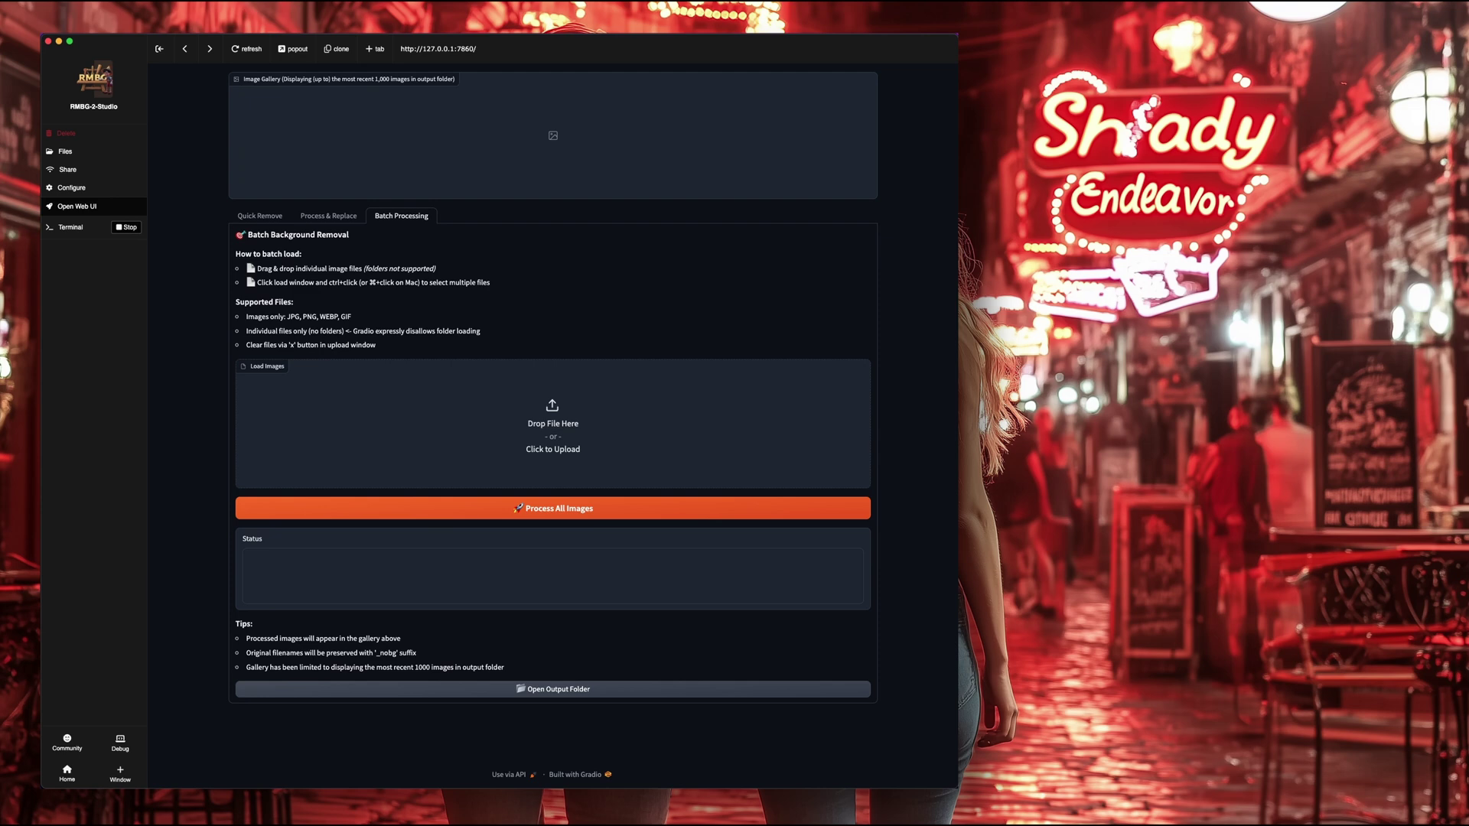
pyautogui.click(259, 216)
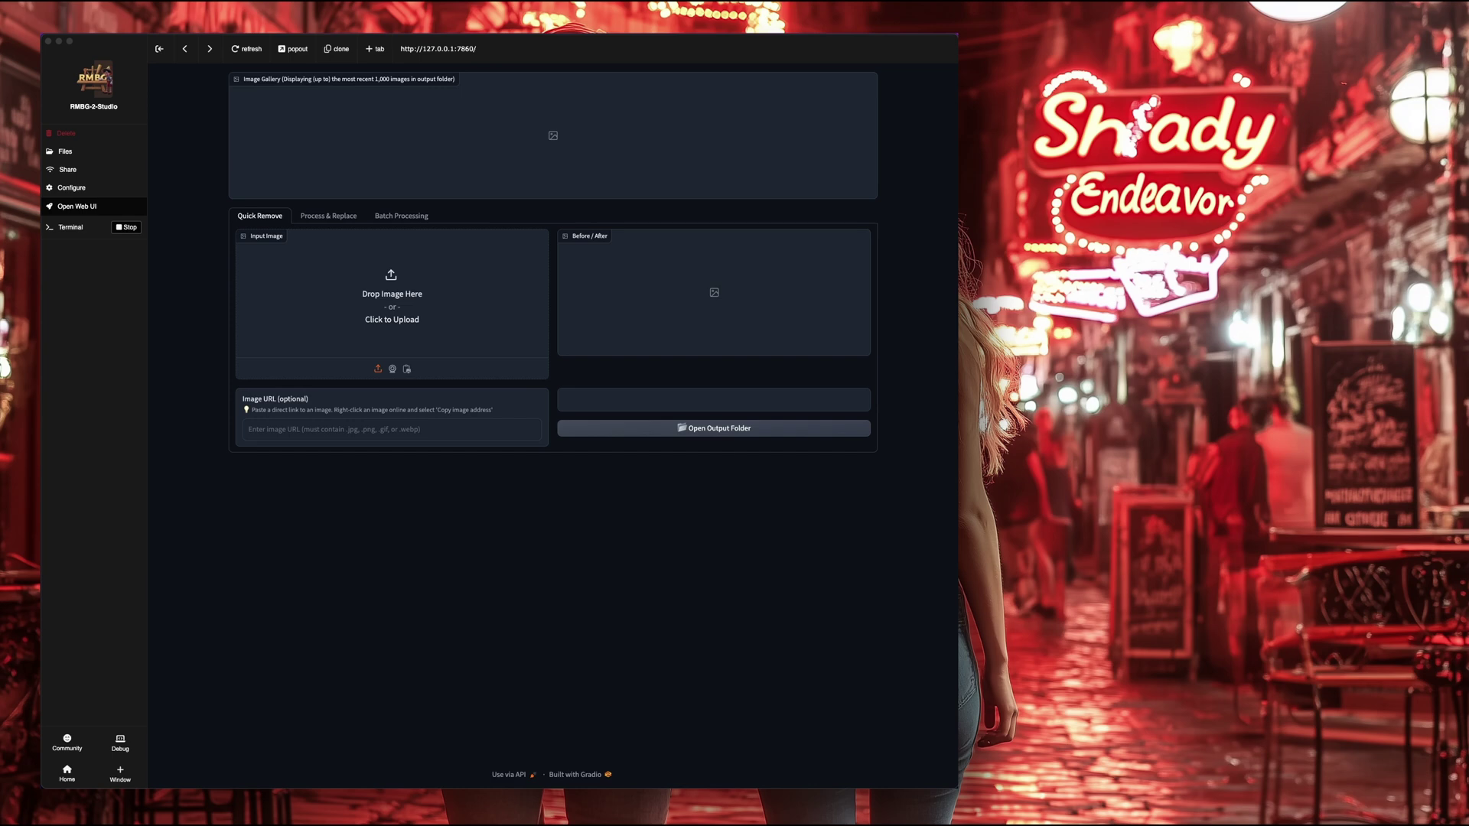
# Load the purple flower-and-bee photo and slide Before/After to compare the cutout with the original
pyautogui.moveTo(498, 273); pyautogui.dragTo(414, 295)
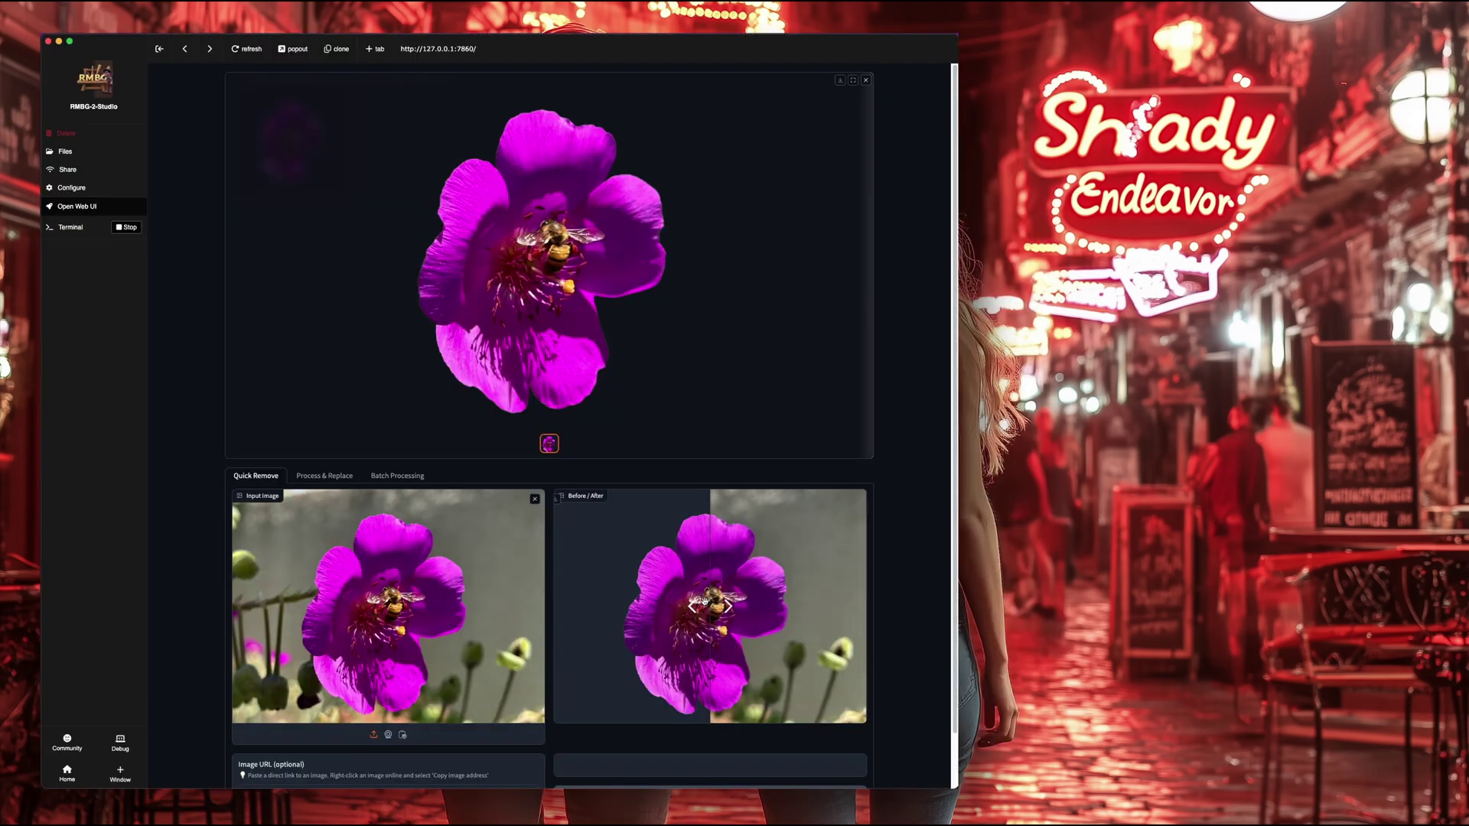
pyautogui.moveTo(733, 609); pyautogui.dragTo(551, 608)
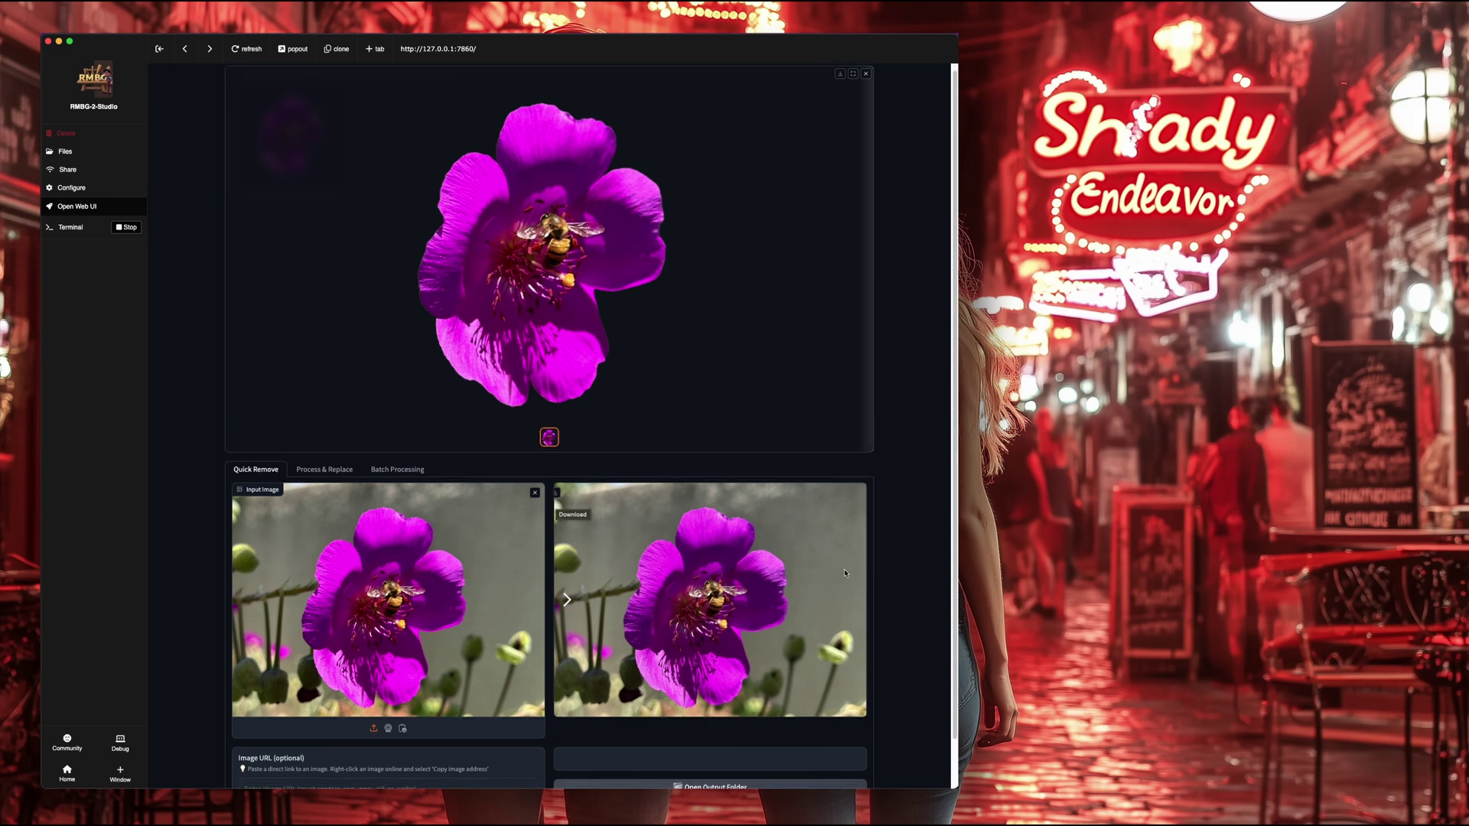
# Try opening the output folder and downloading the result, cancelling the WebP save
pyautogui.scroll(-2, 775, 553)
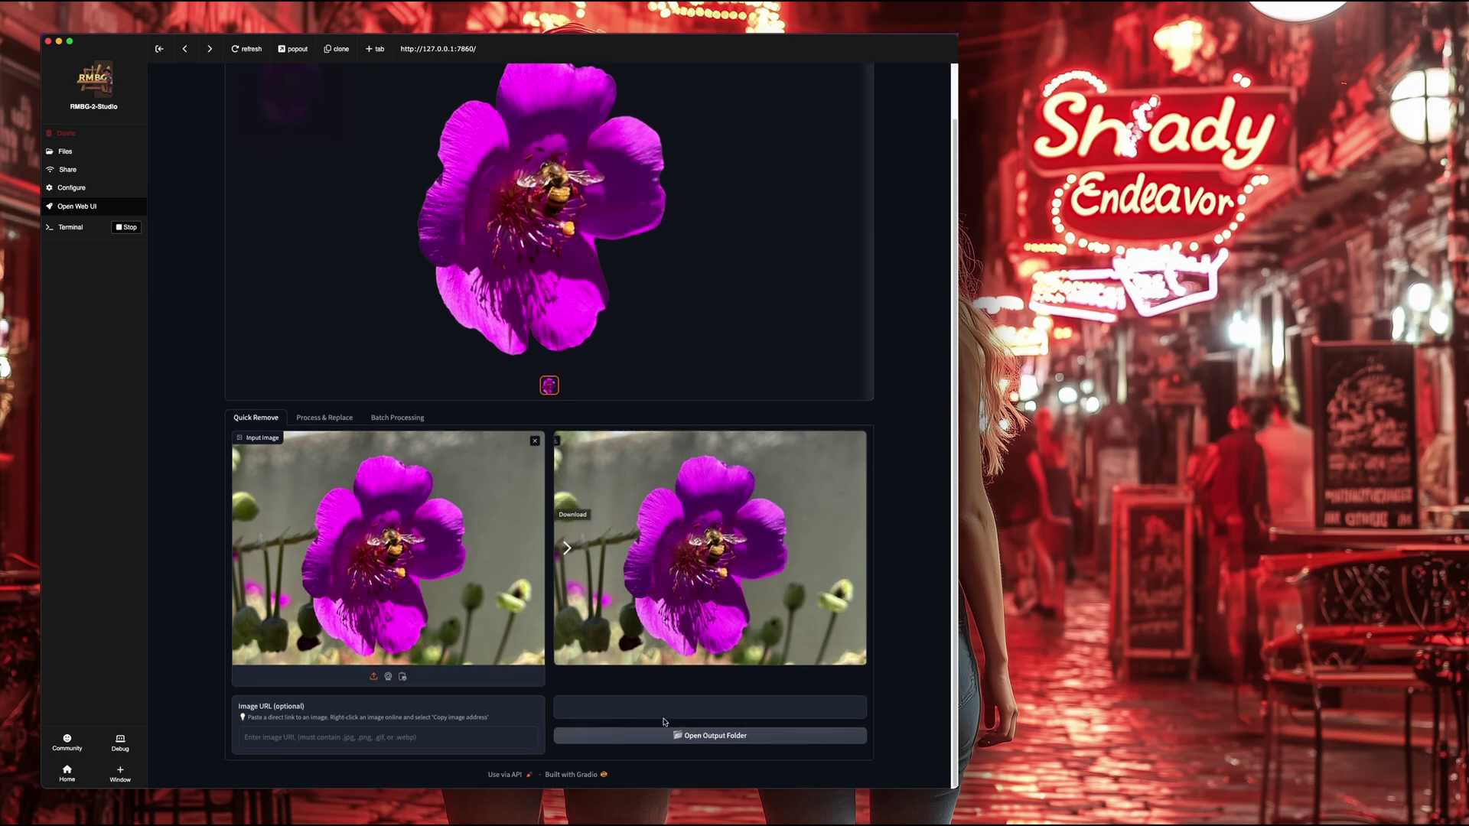
pyautogui.click(697, 736)
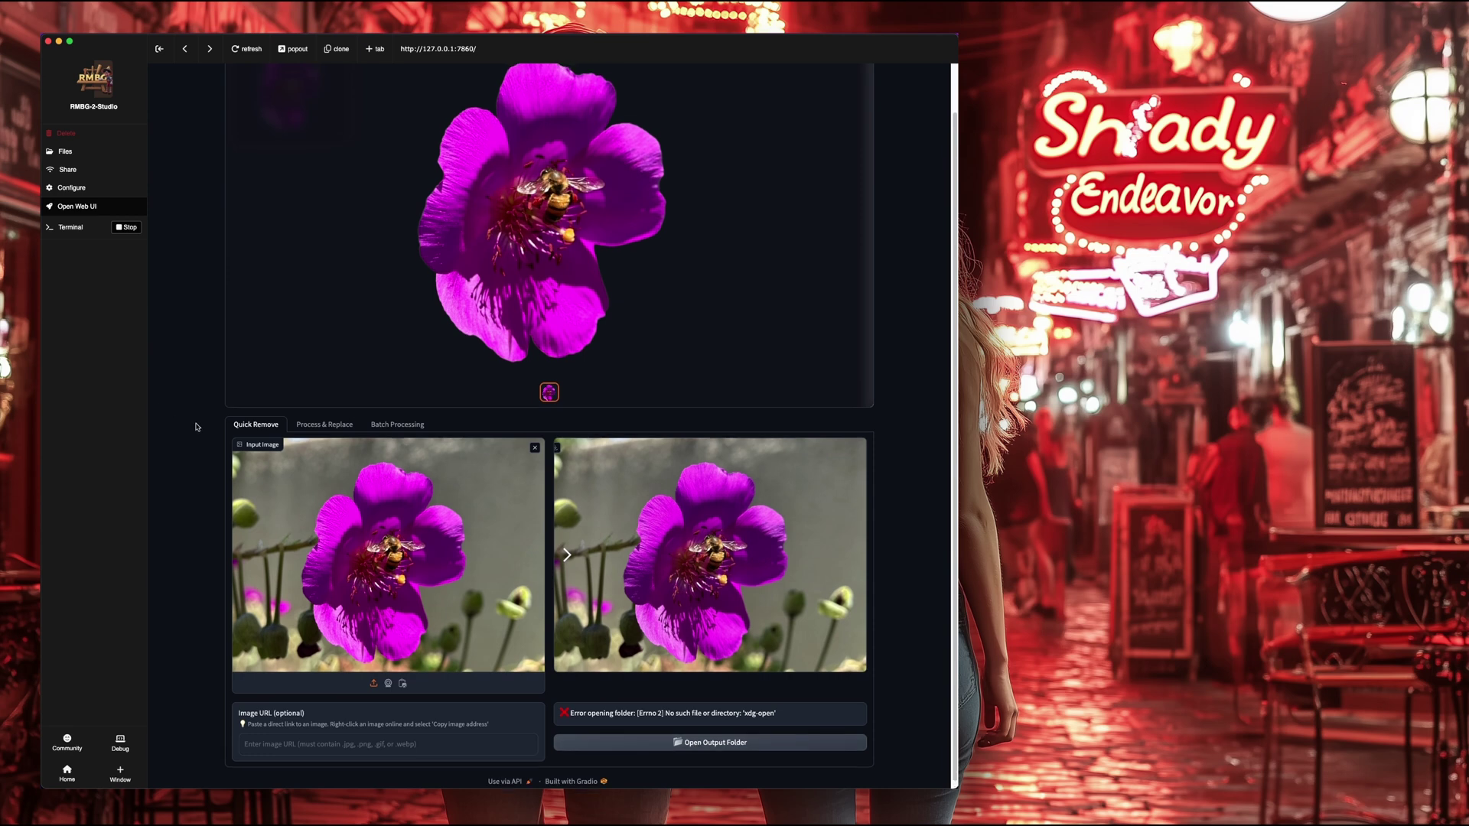
pyautogui.scroll(2, 196, 427)
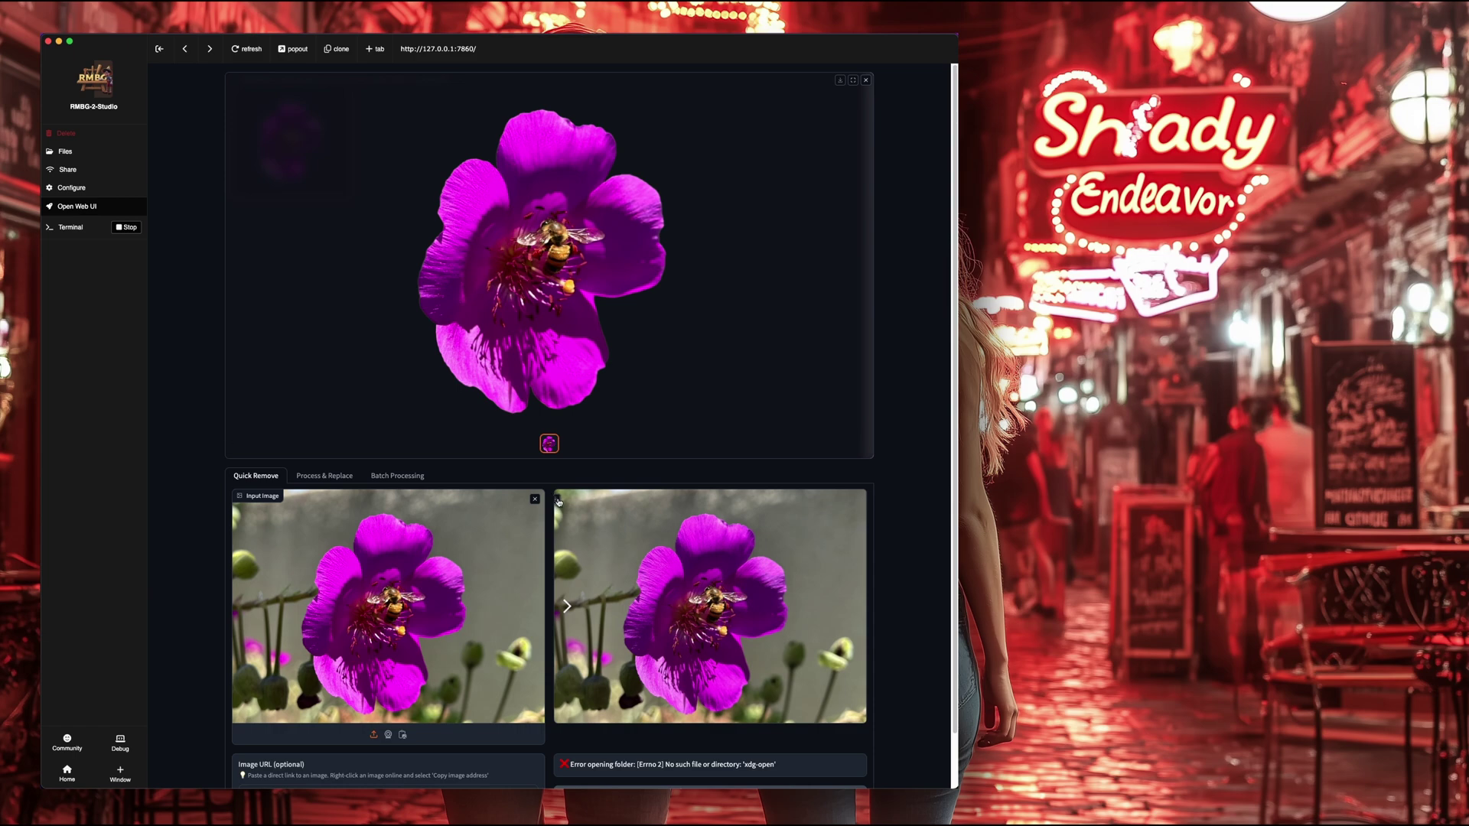
pyautogui.click(557, 501)
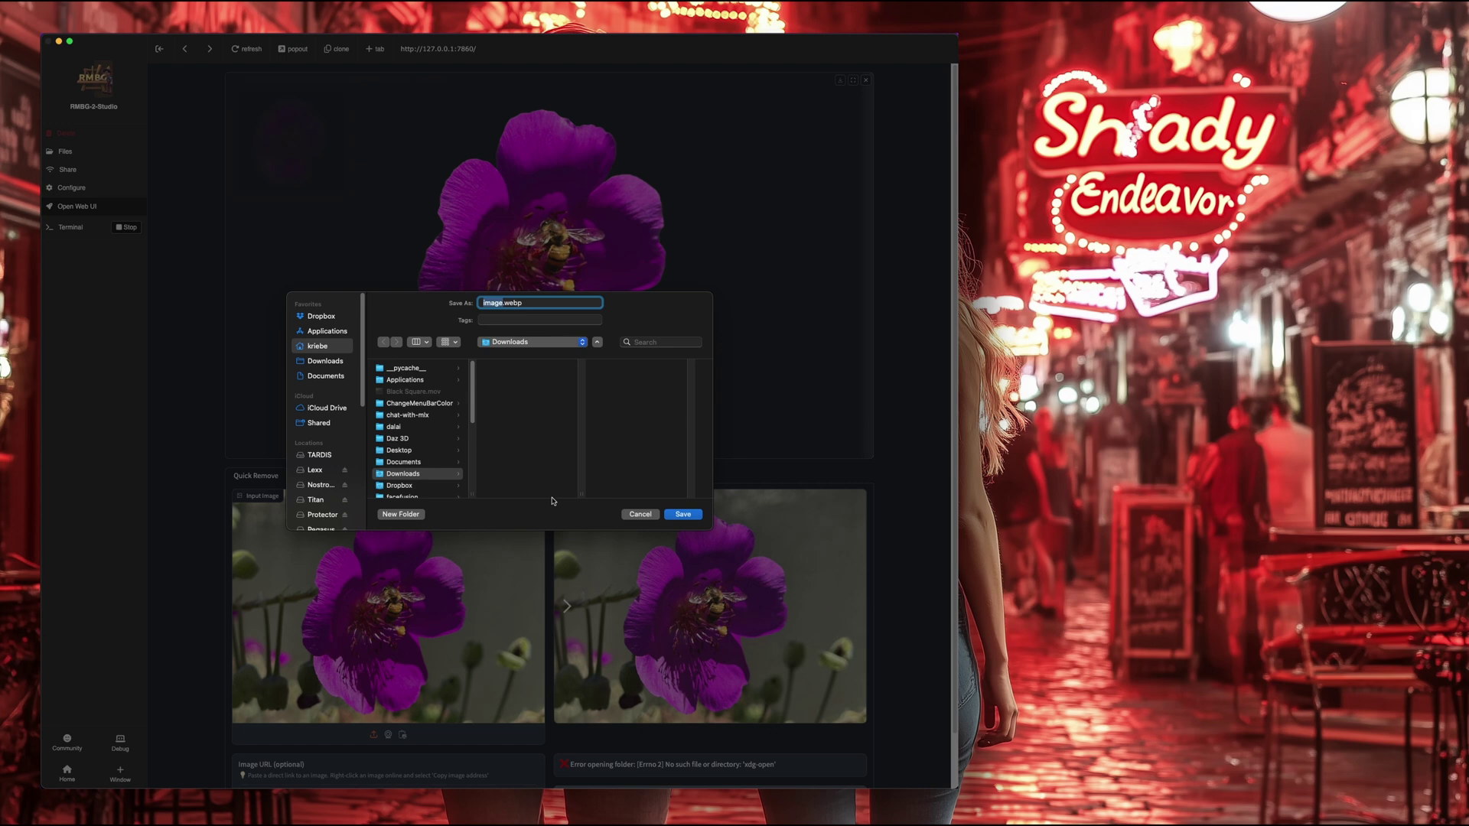
pyautogui.click(683, 514)
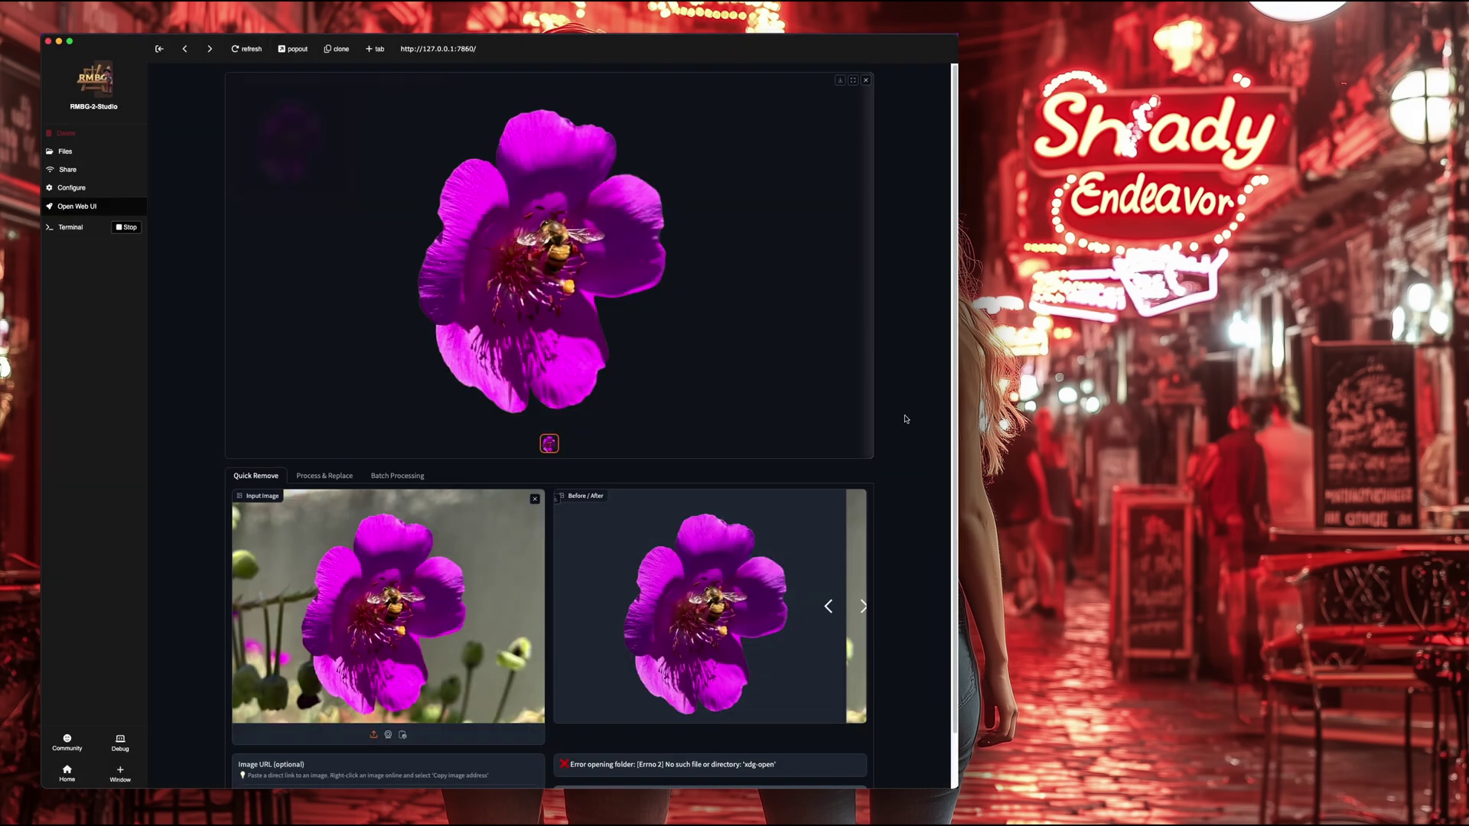
# Save the flower cutout as a PNG prefixed 'flower ' in the Outputs folder
pyautogui.click(839, 81)
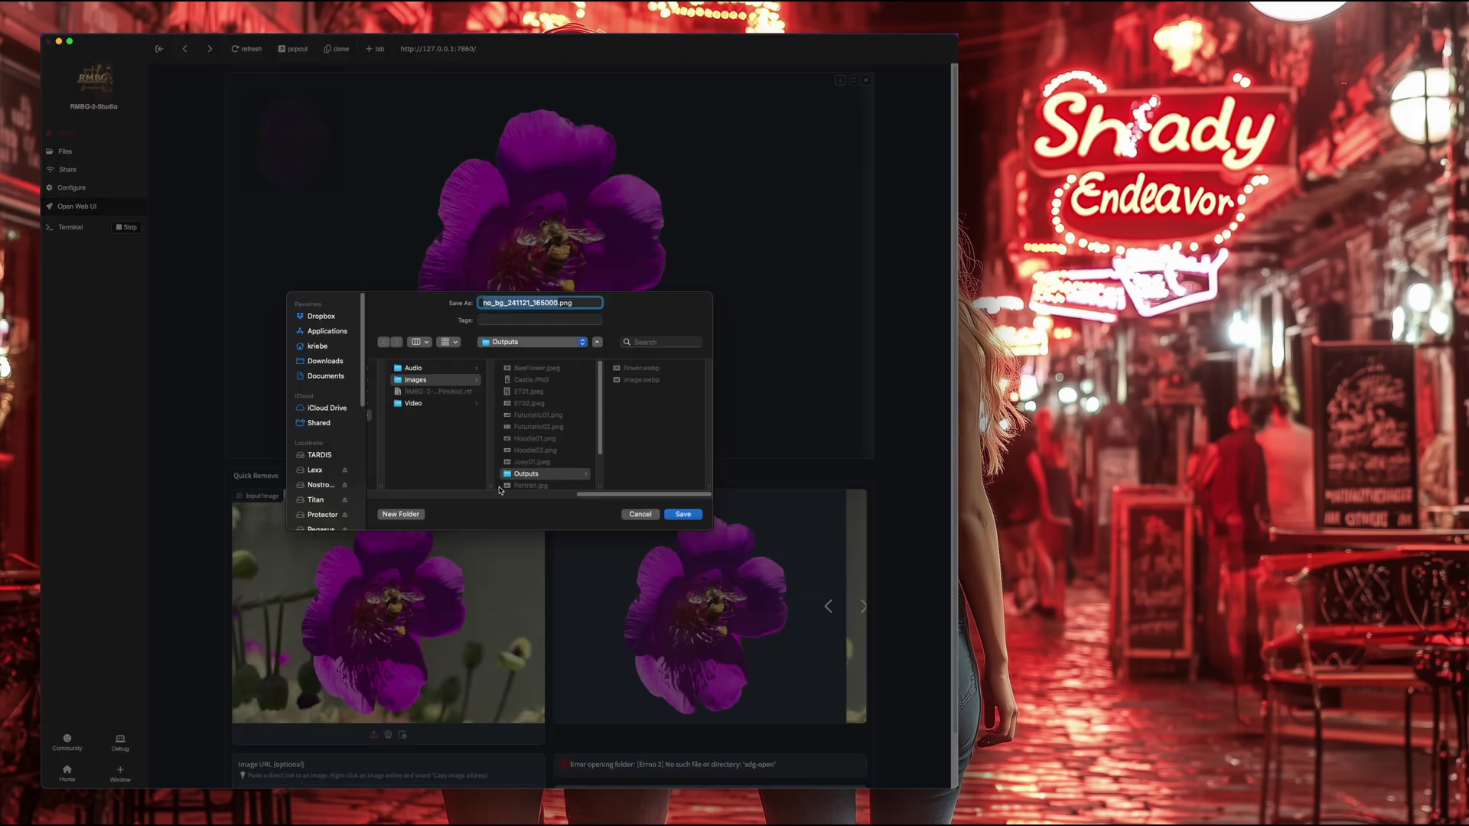
pyautogui.press('Left')
pyautogui.write('flower')
pyautogui.click(684, 515)
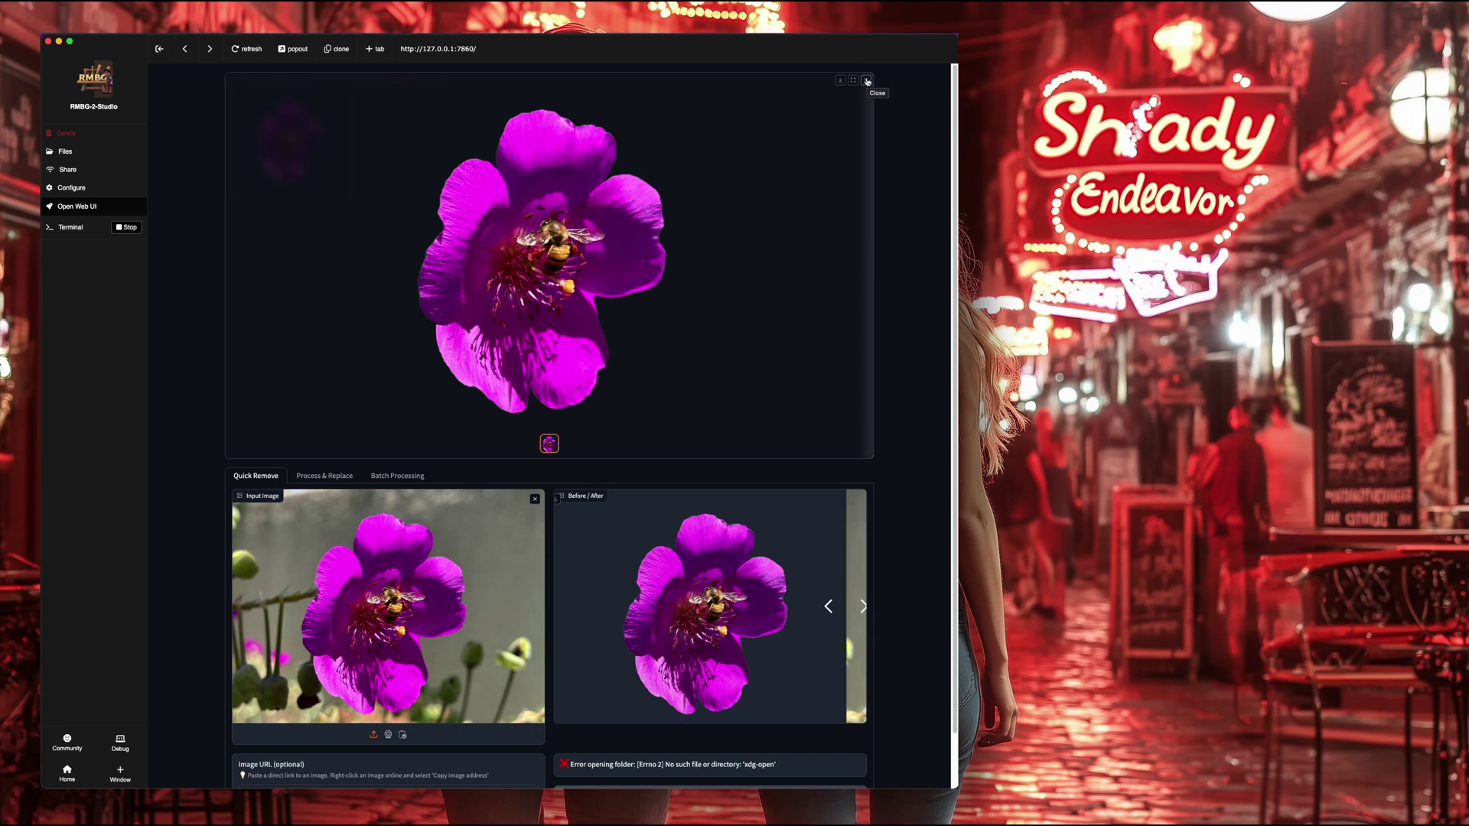
# Close the viewer, load the squirrel-on-bird-feeder photo, and compare its cutout with the slider
pyautogui.click(867, 81)
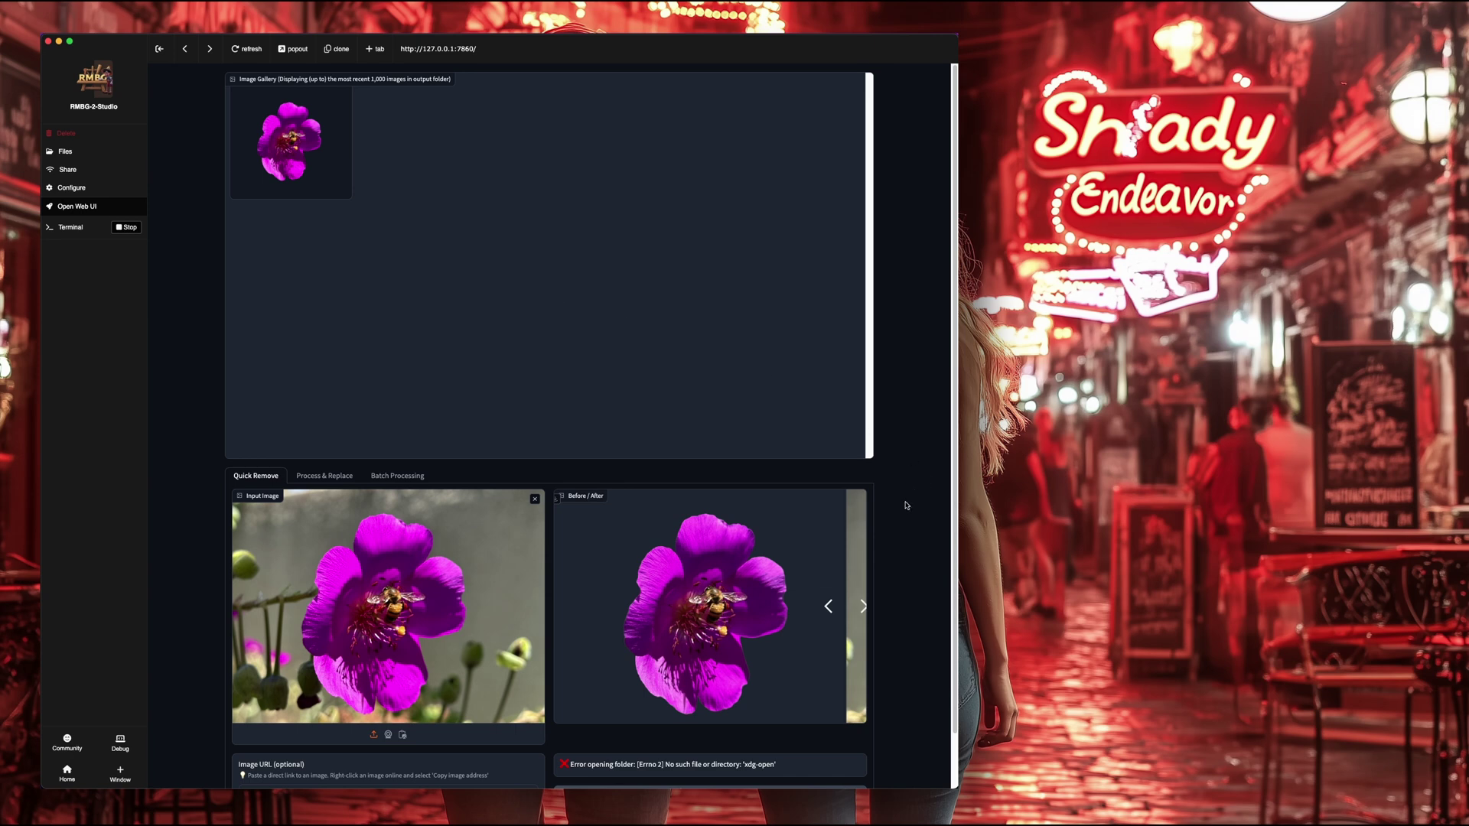
pyautogui.moveTo(905, 509); pyautogui.dragTo(470, 554)
pyautogui.scroll(-4, 669, 540)
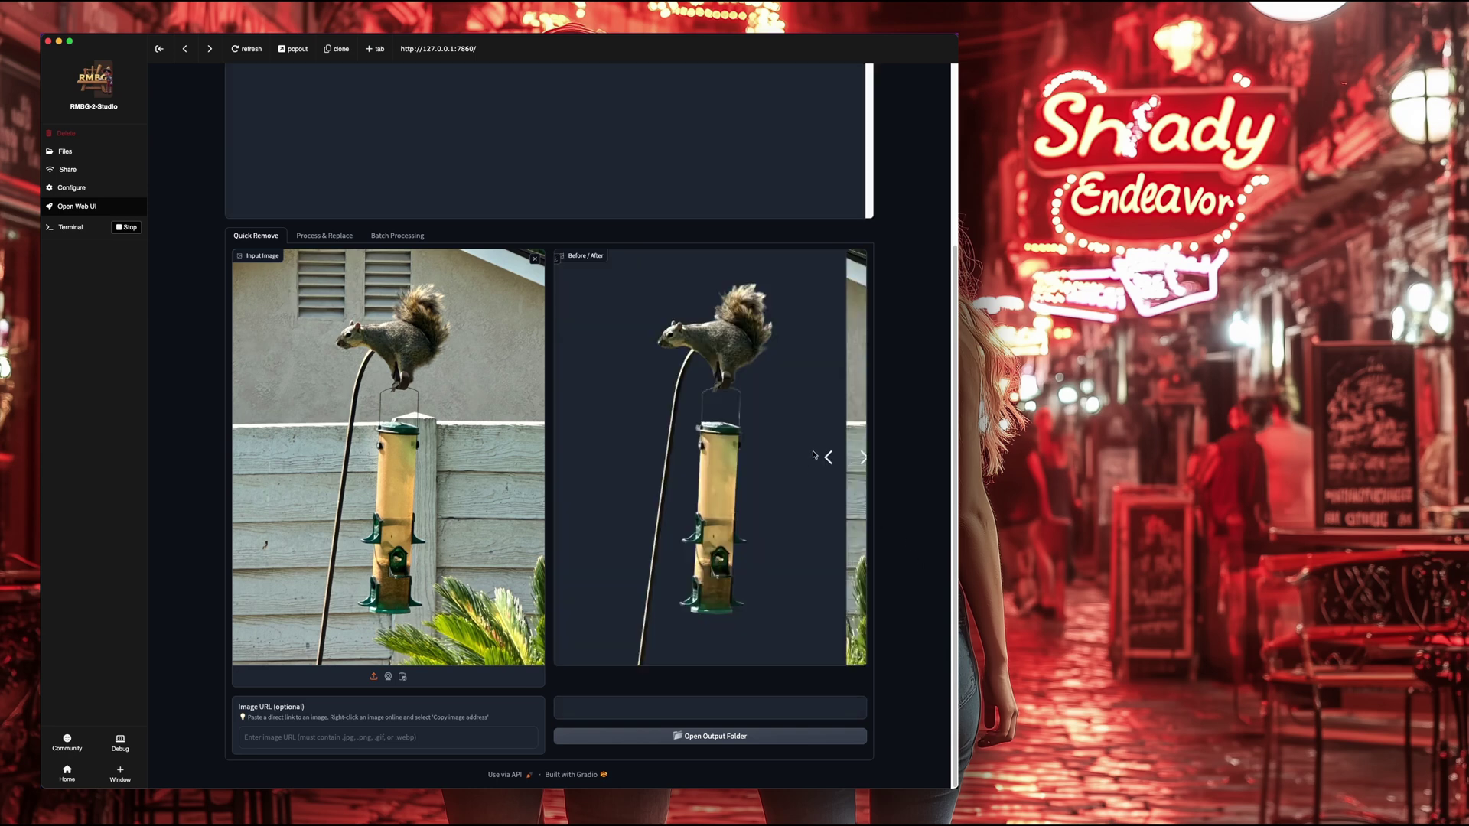
pyautogui.moveTo(826, 457); pyautogui.dragTo(887, 494)
pyautogui.scroll(3, 887, 494)
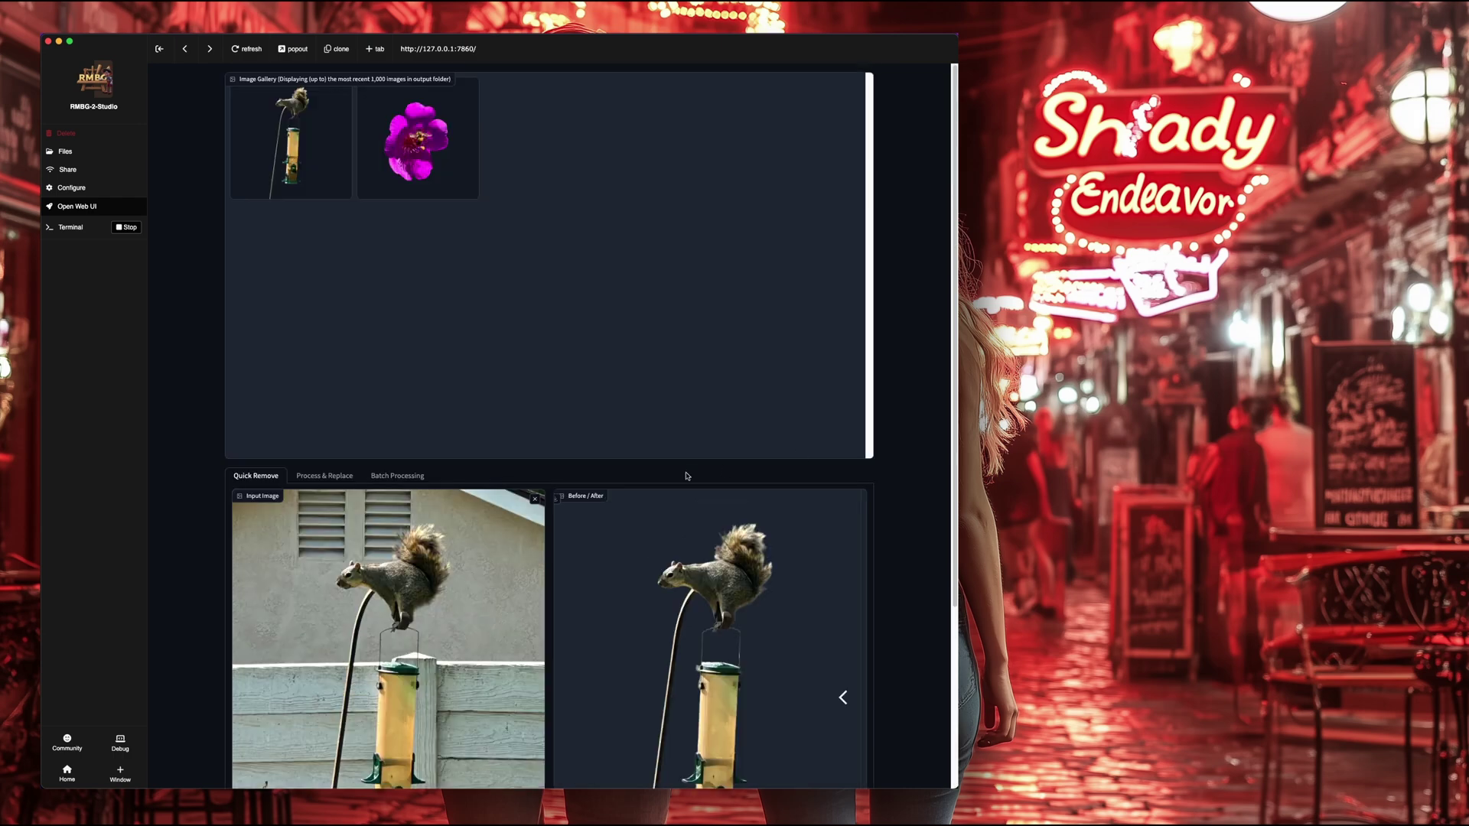
# In Batch Processing, load ET01, ET02, Futuristic01, Futuristic02, Hoodie01 and Hoodie02 from Finder
pyautogui.click(407, 475)
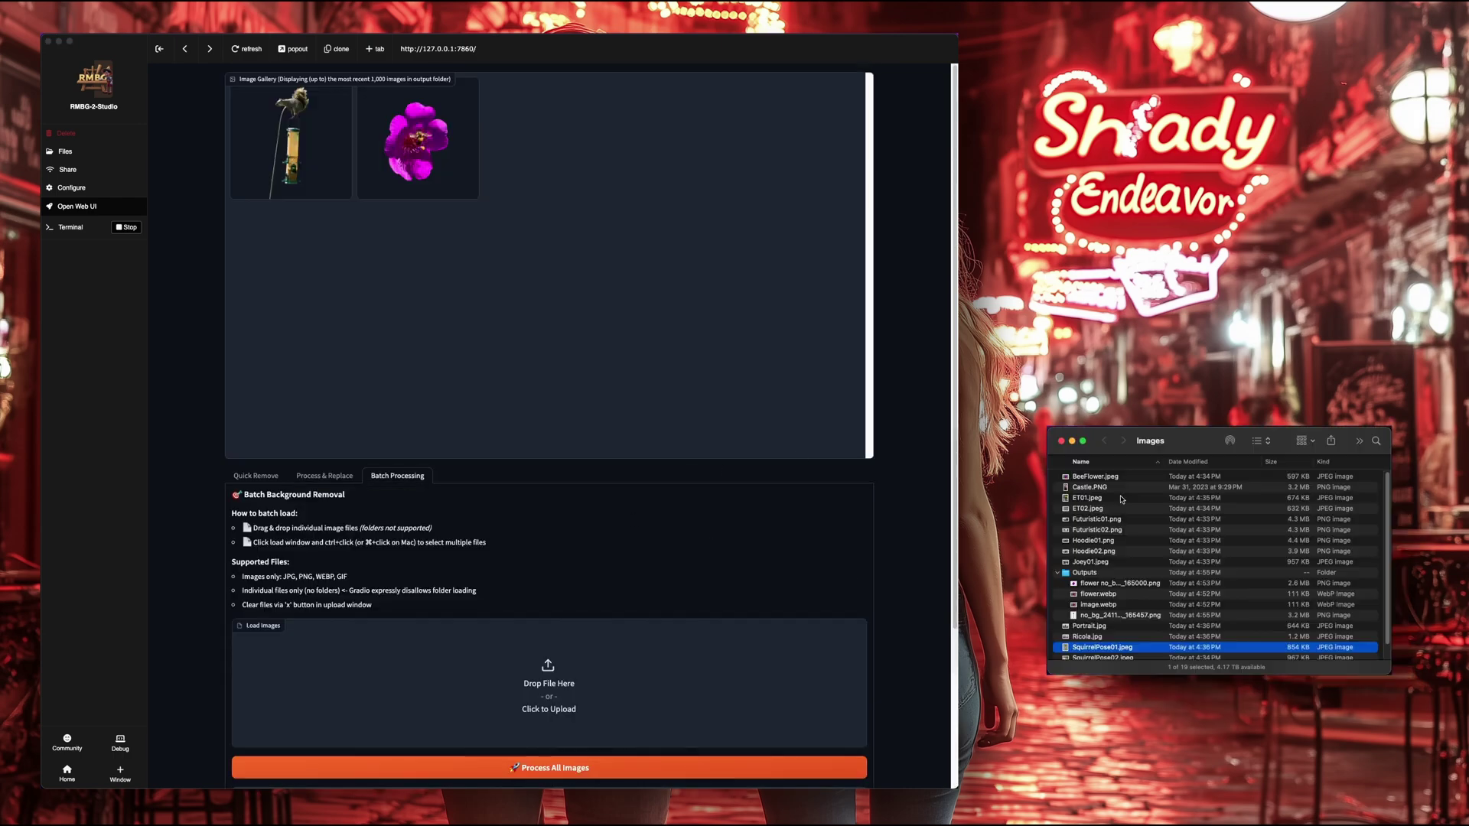
pyautogui.moveTo(1122, 498); pyautogui.dragTo(1122, 553)
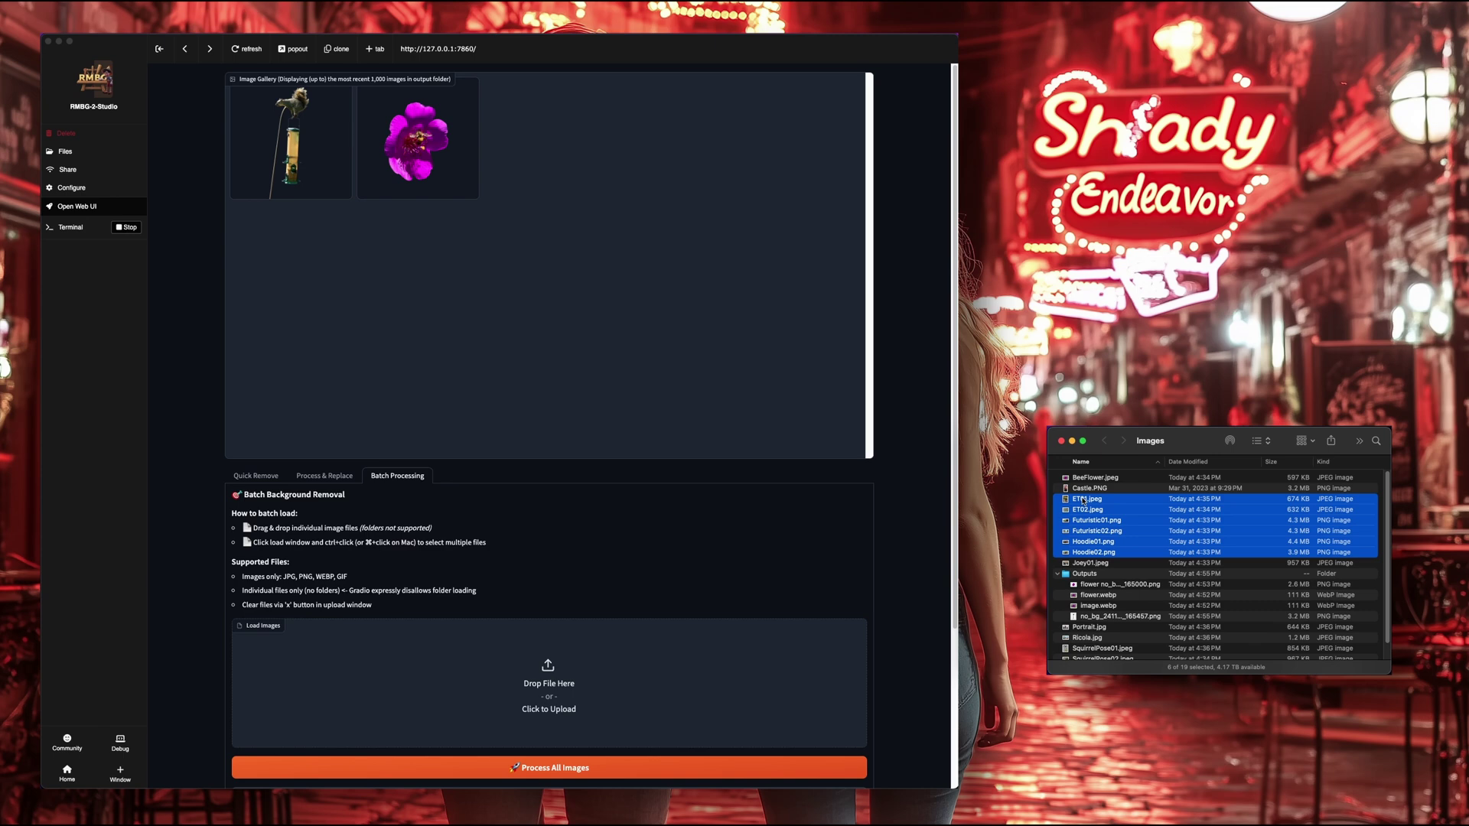
pyautogui.moveTo(1082, 502); pyautogui.dragTo(663, 661)
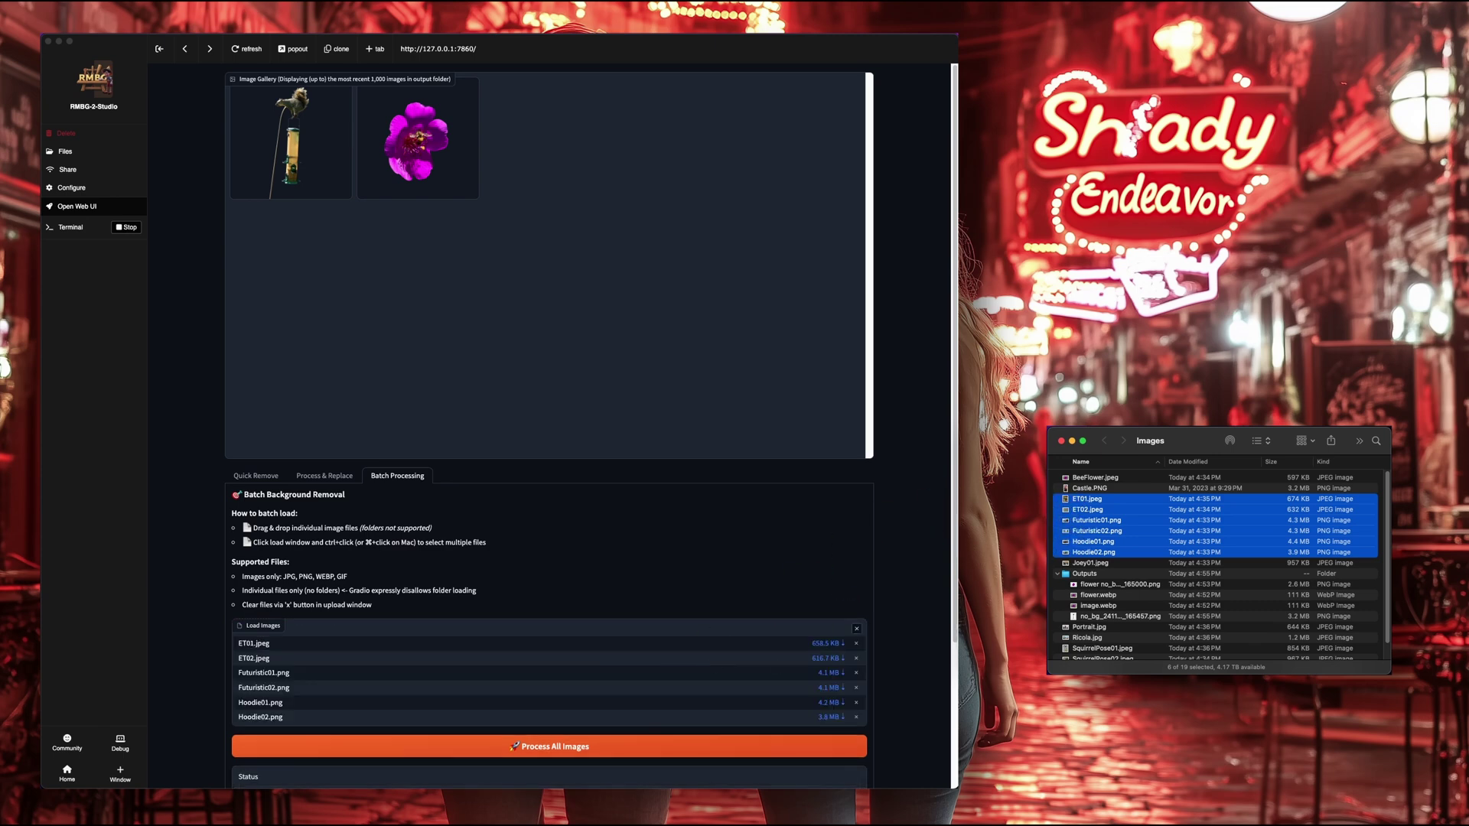
pyautogui.press('super+w')
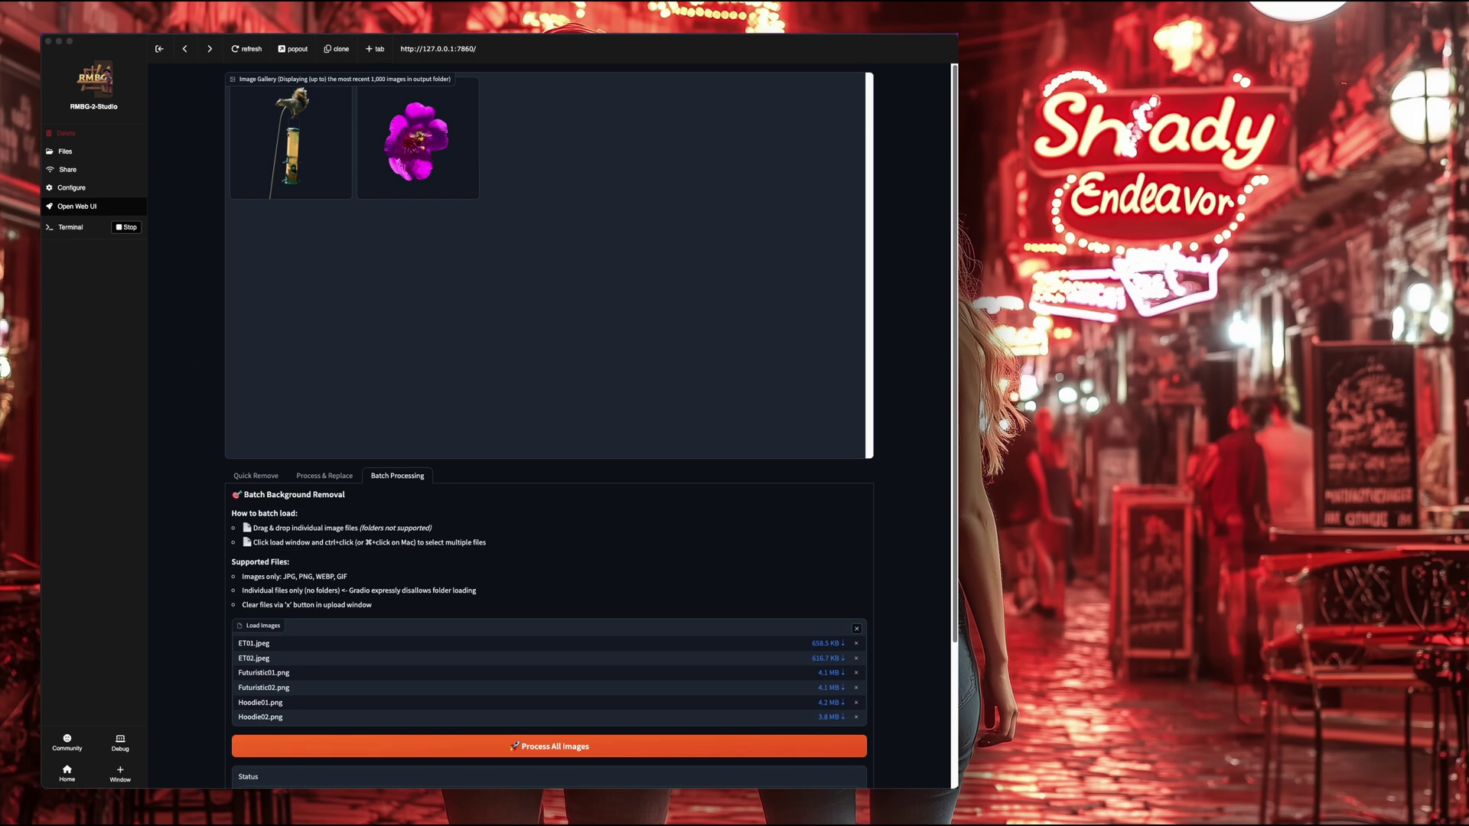
pyautogui.scroll(-3, 722, 548)
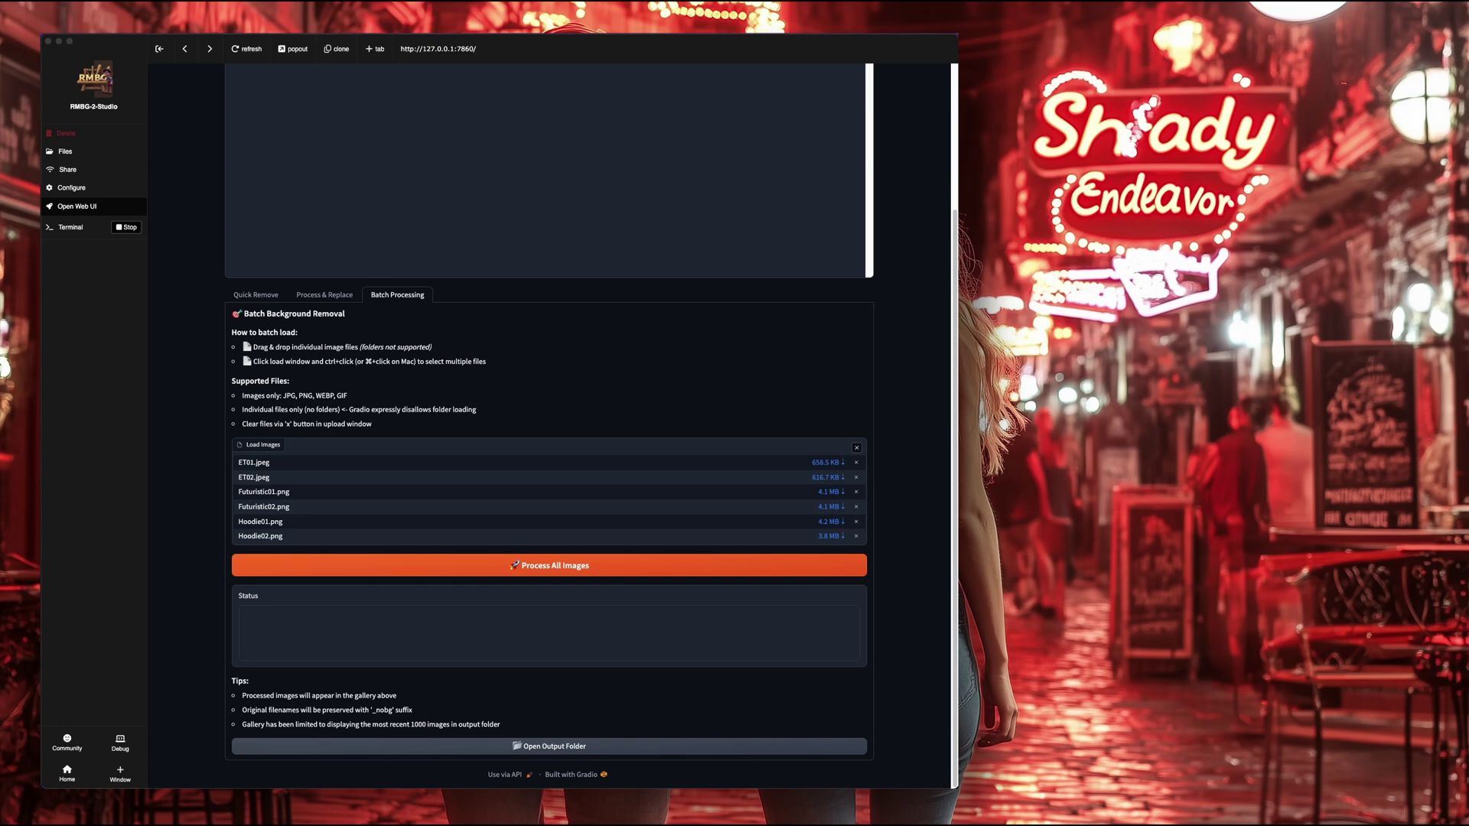
# Process all six loaded images until the status reports 6 images processed
pyautogui.click(534, 567)
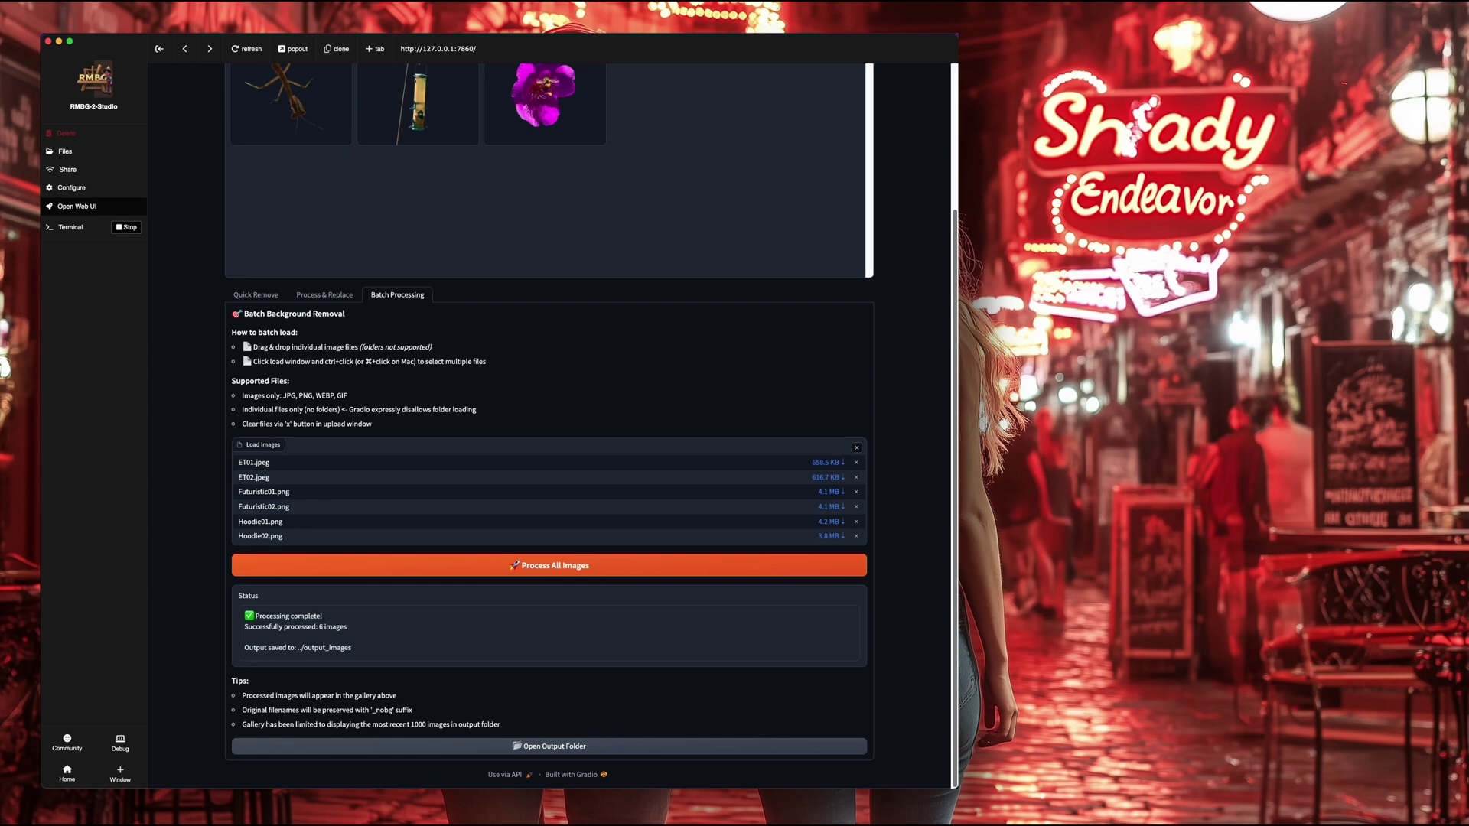
pyautogui.scroll(3, 922, 523)
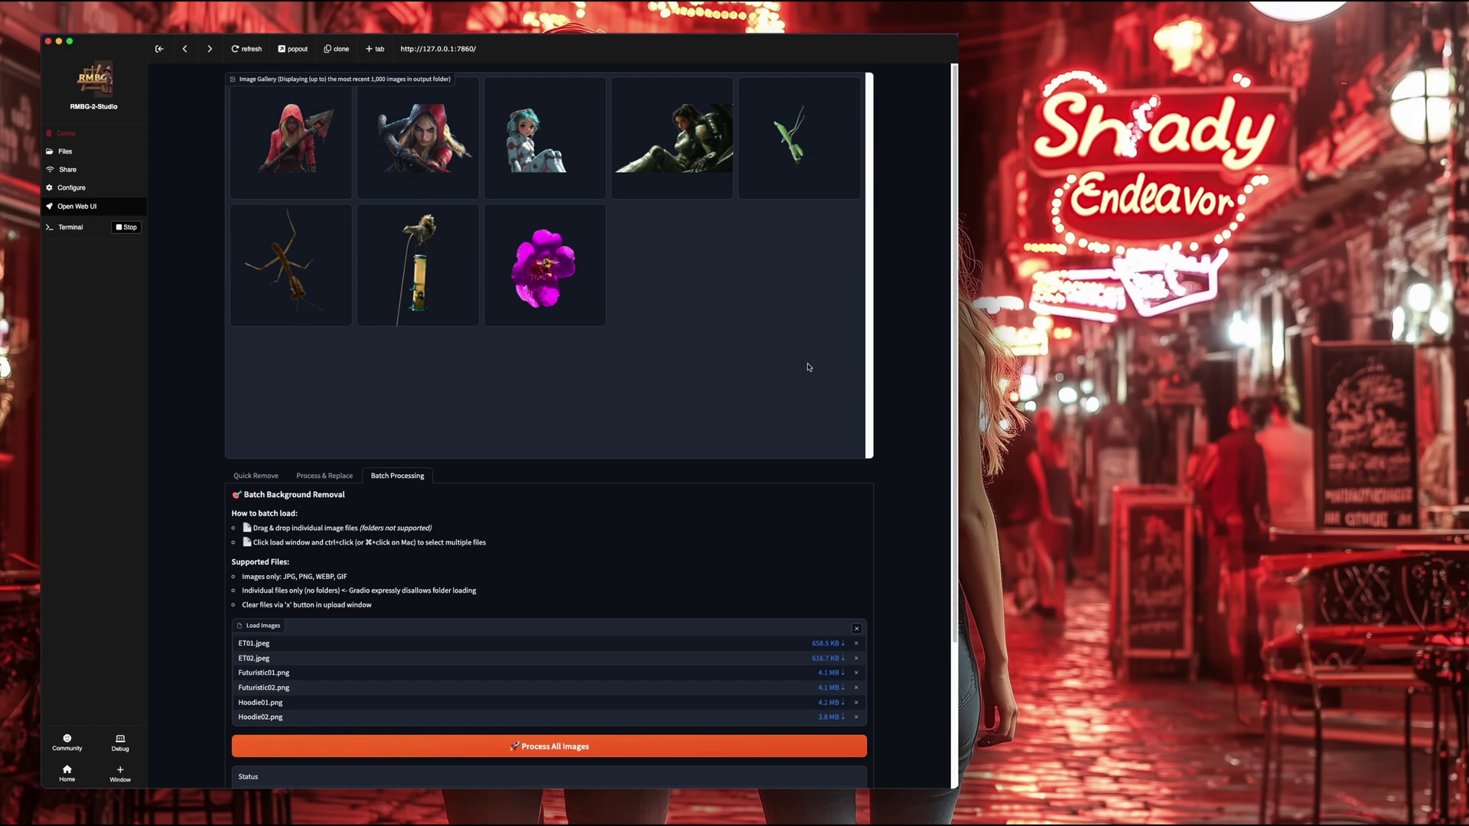
# Page through the first new cutouts in the enlarged gallery preview
pyautogui.click(295, 141)
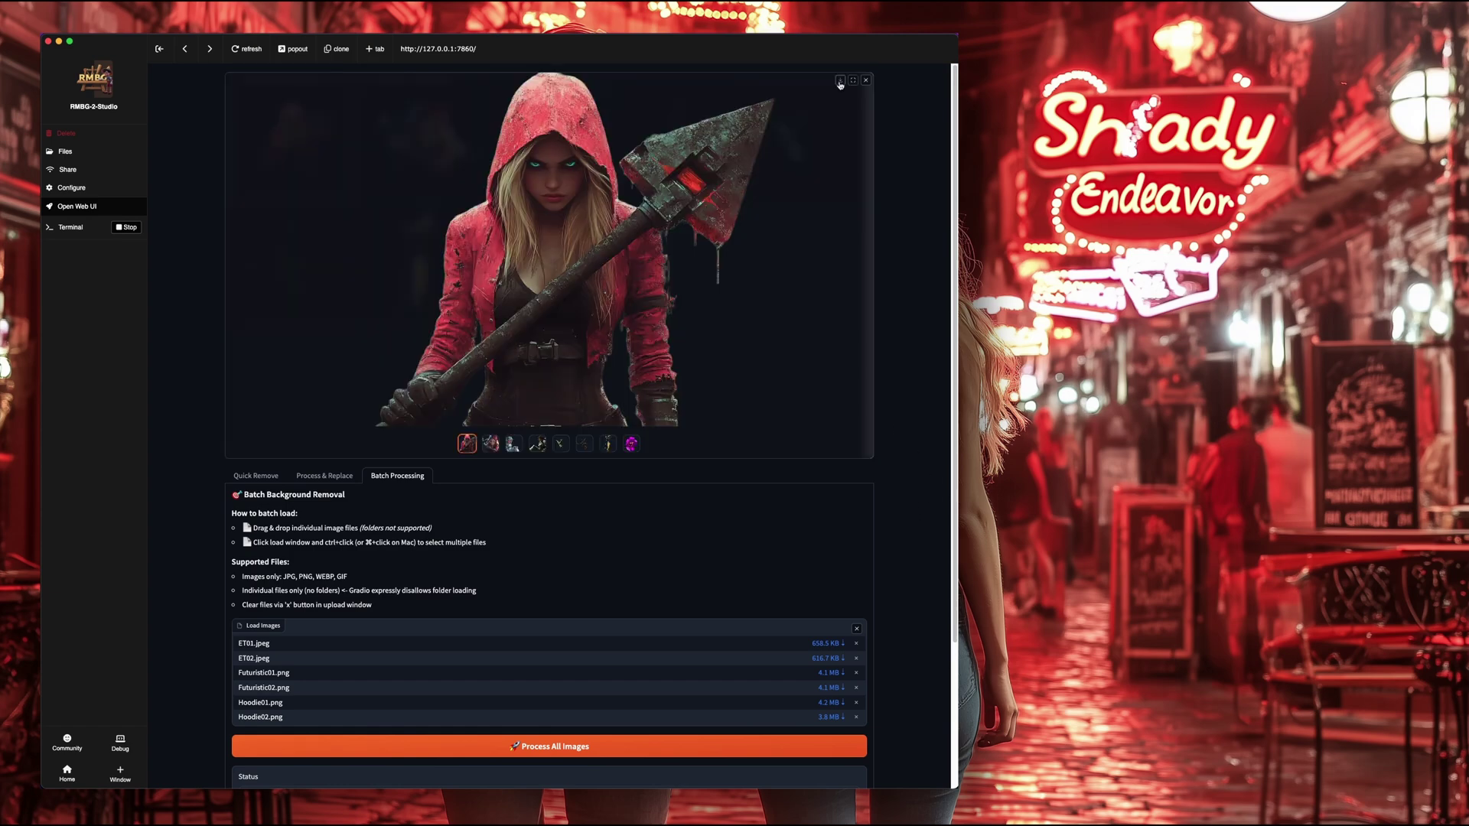
pyautogui.press('Right')
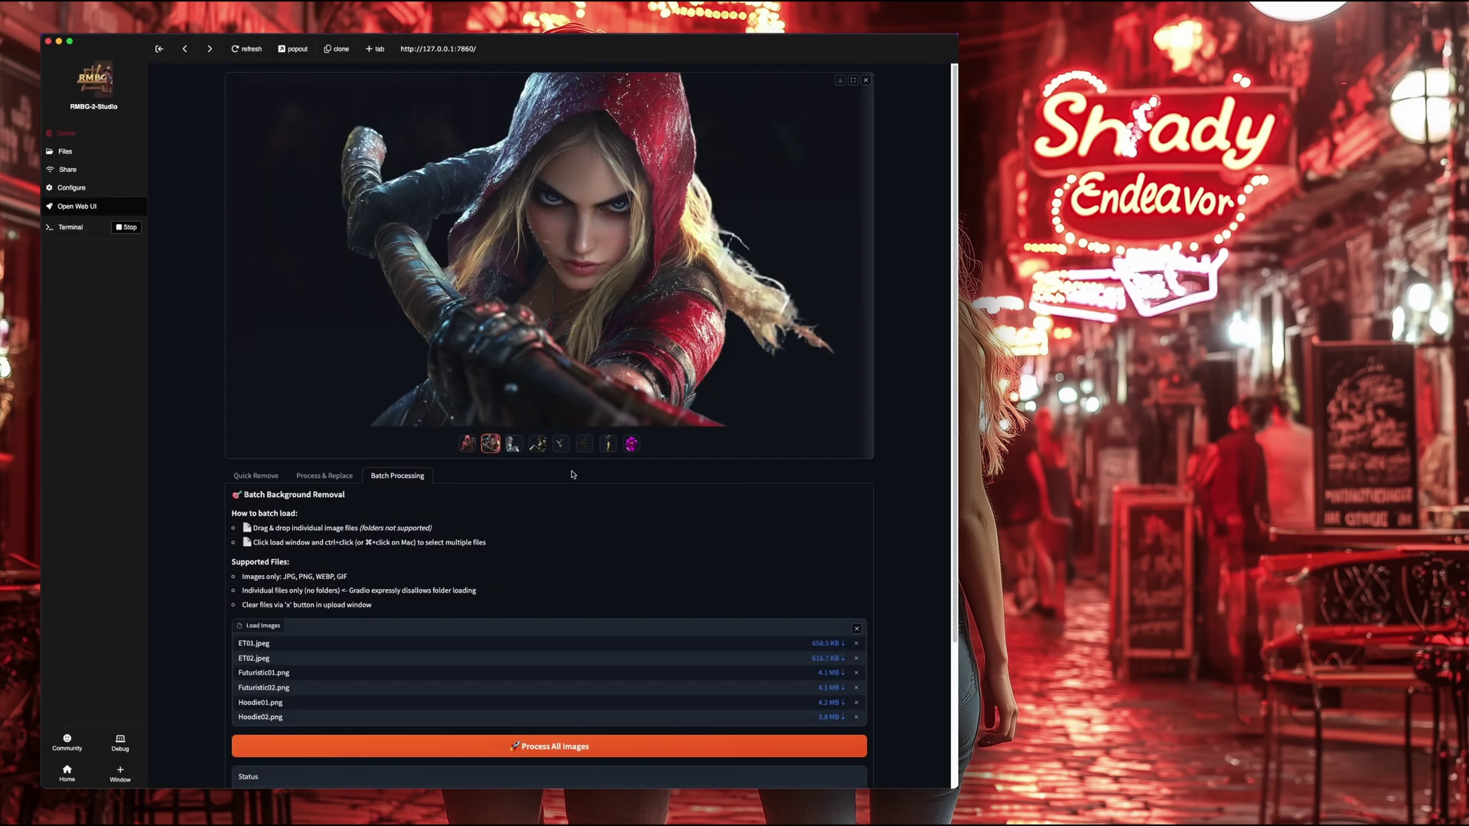
pyautogui.press('Right')
pyautogui.click(840, 80)
pyautogui.press('Return')
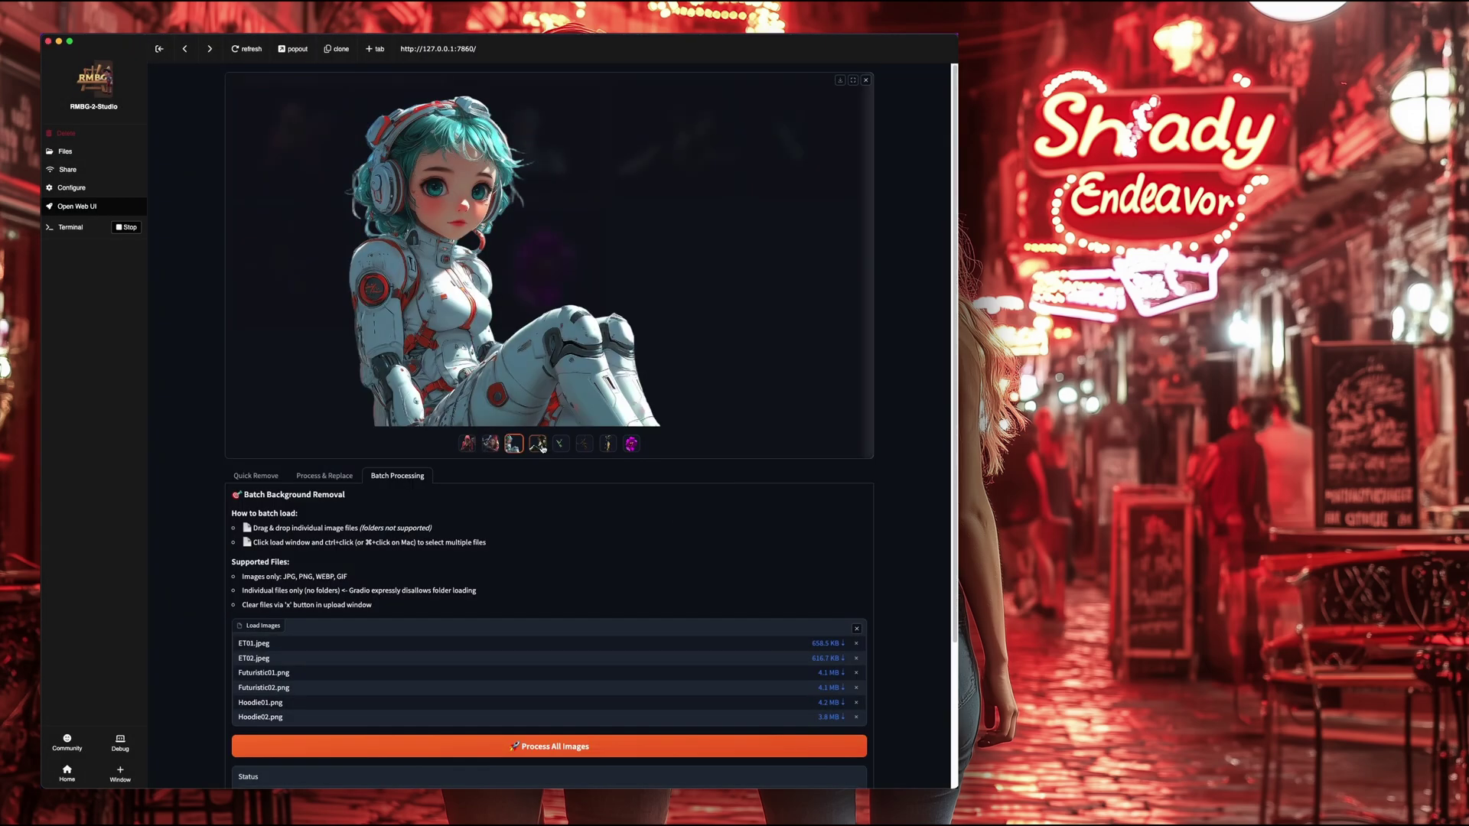
pyautogui.press('Right')
pyautogui.click(840, 81)
pyautogui.press('Return')
# View the mantis and squirrel cutouts, then clear the six files from the batch list
pyautogui.press('Right')
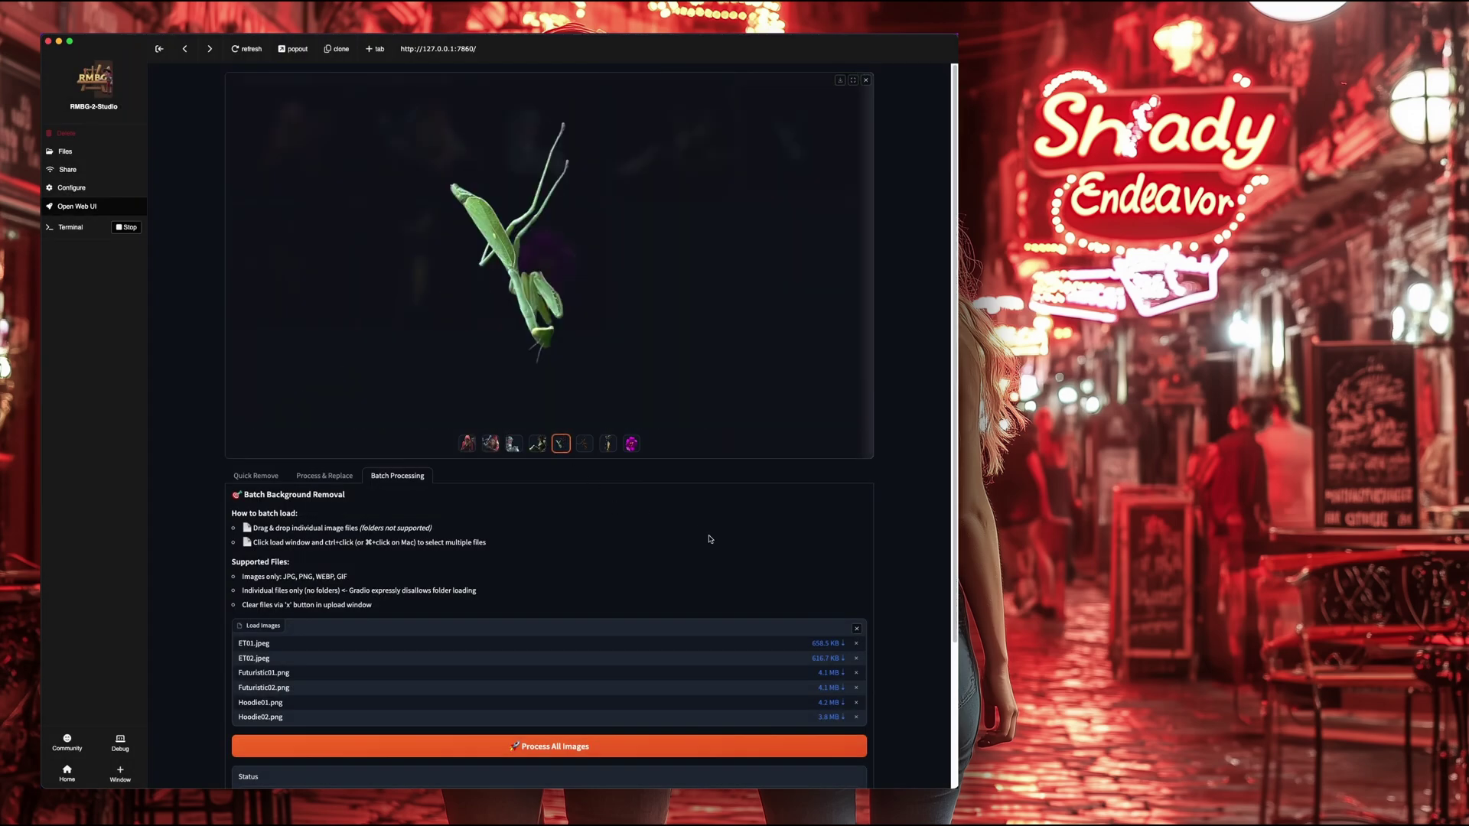
pyautogui.click(840, 80)
pyautogui.press('Return')
pyautogui.press('Right')
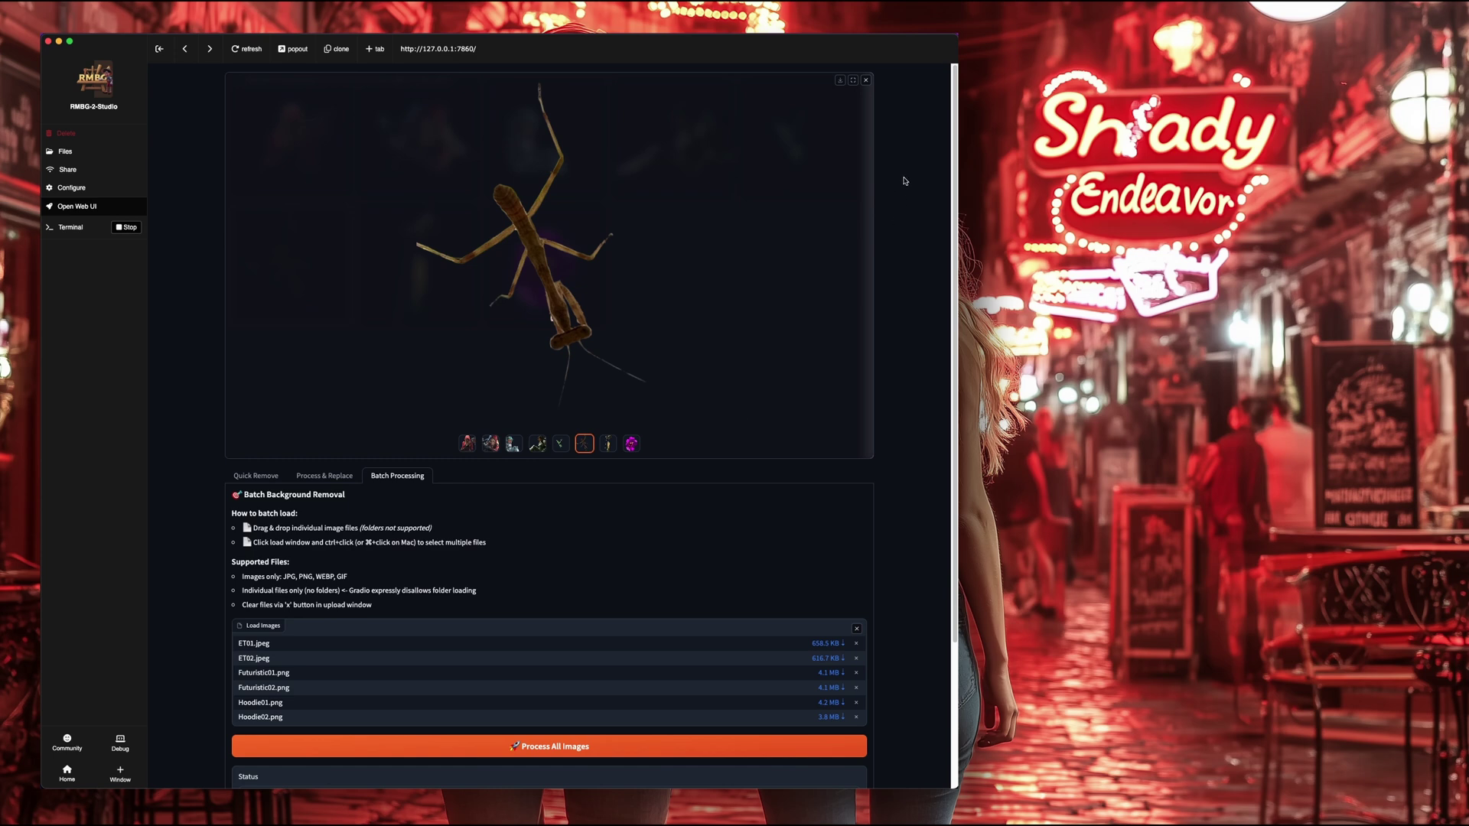
pyautogui.click(840, 81)
pyautogui.press('Return')
pyautogui.click(600, 448)
pyautogui.press('Right')
pyautogui.press('Right')
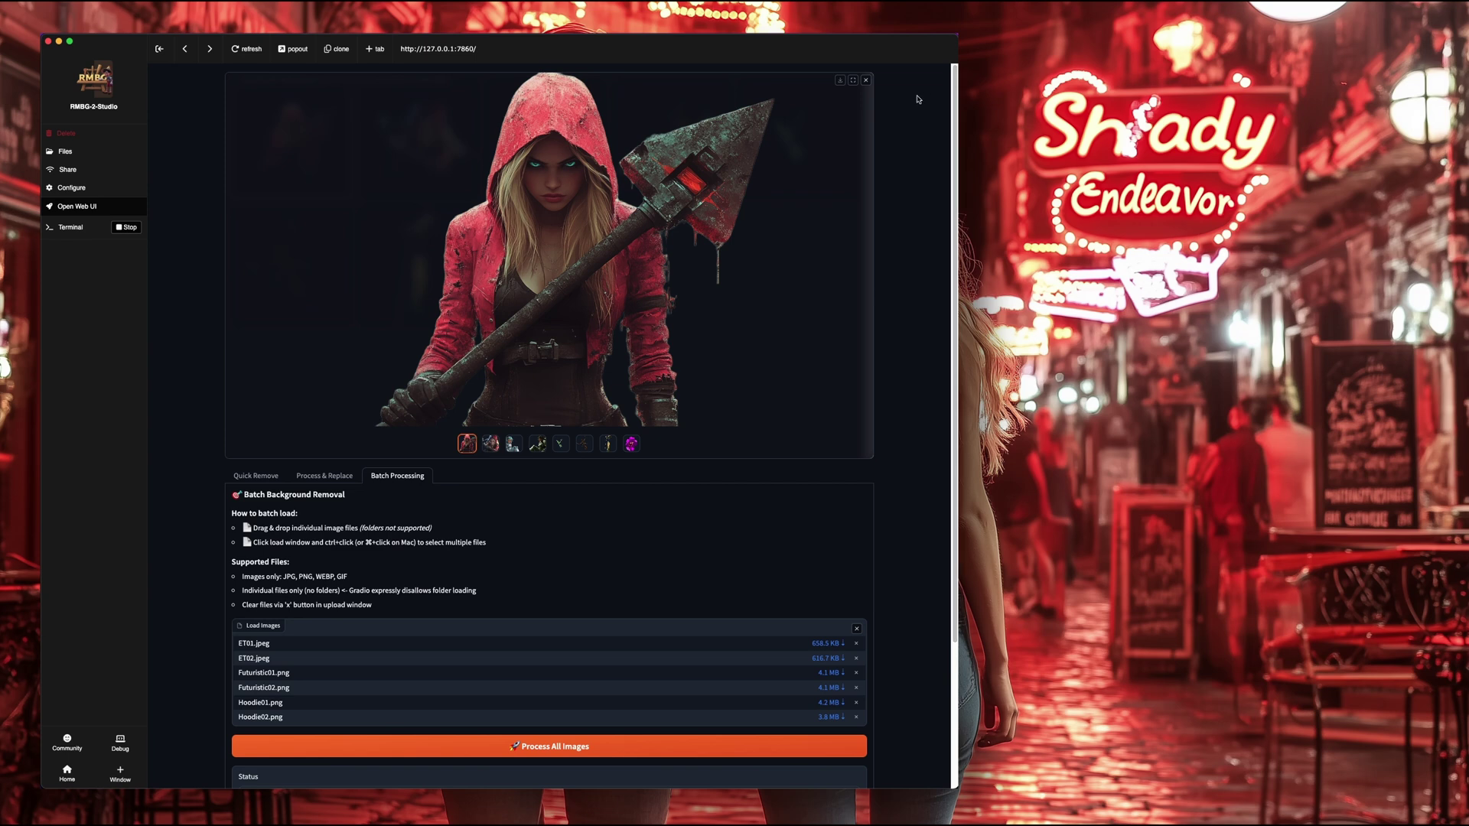
pyautogui.click(865, 80)
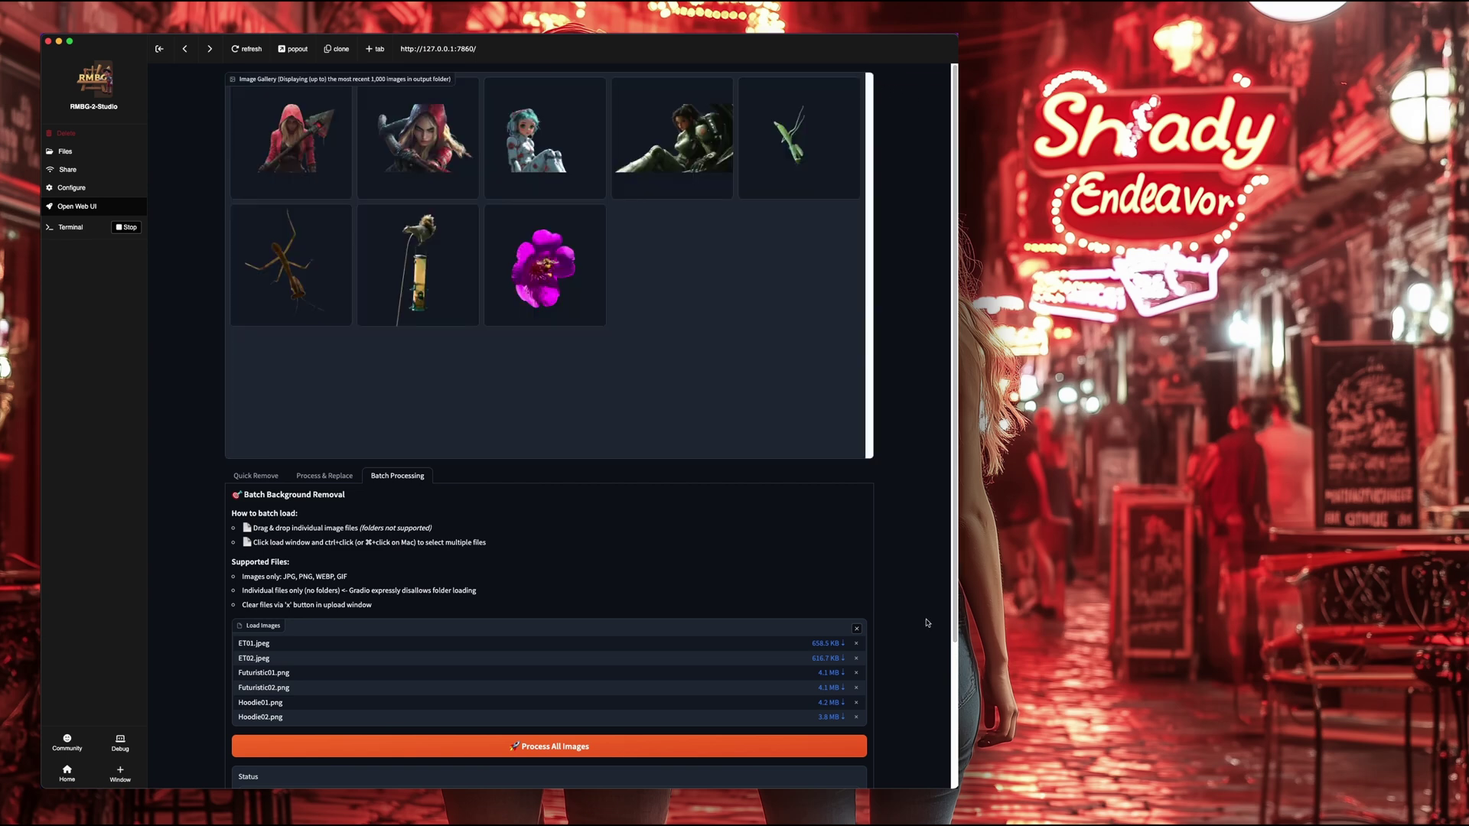
pyautogui.click(858, 630)
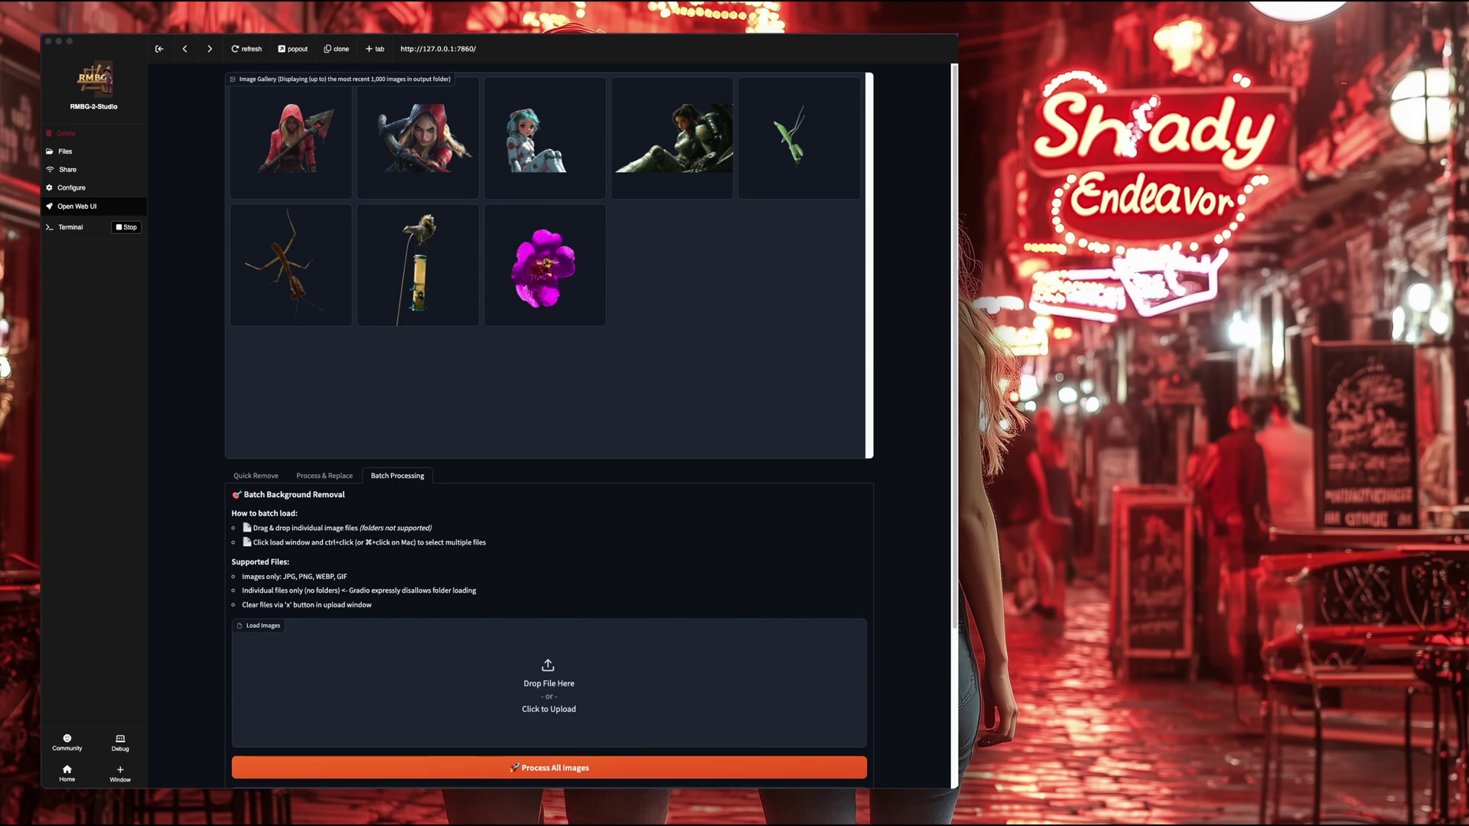
# Switch to Process & Replace and scroll through its Placement and Color Grading settings
pyautogui.click(335, 479)
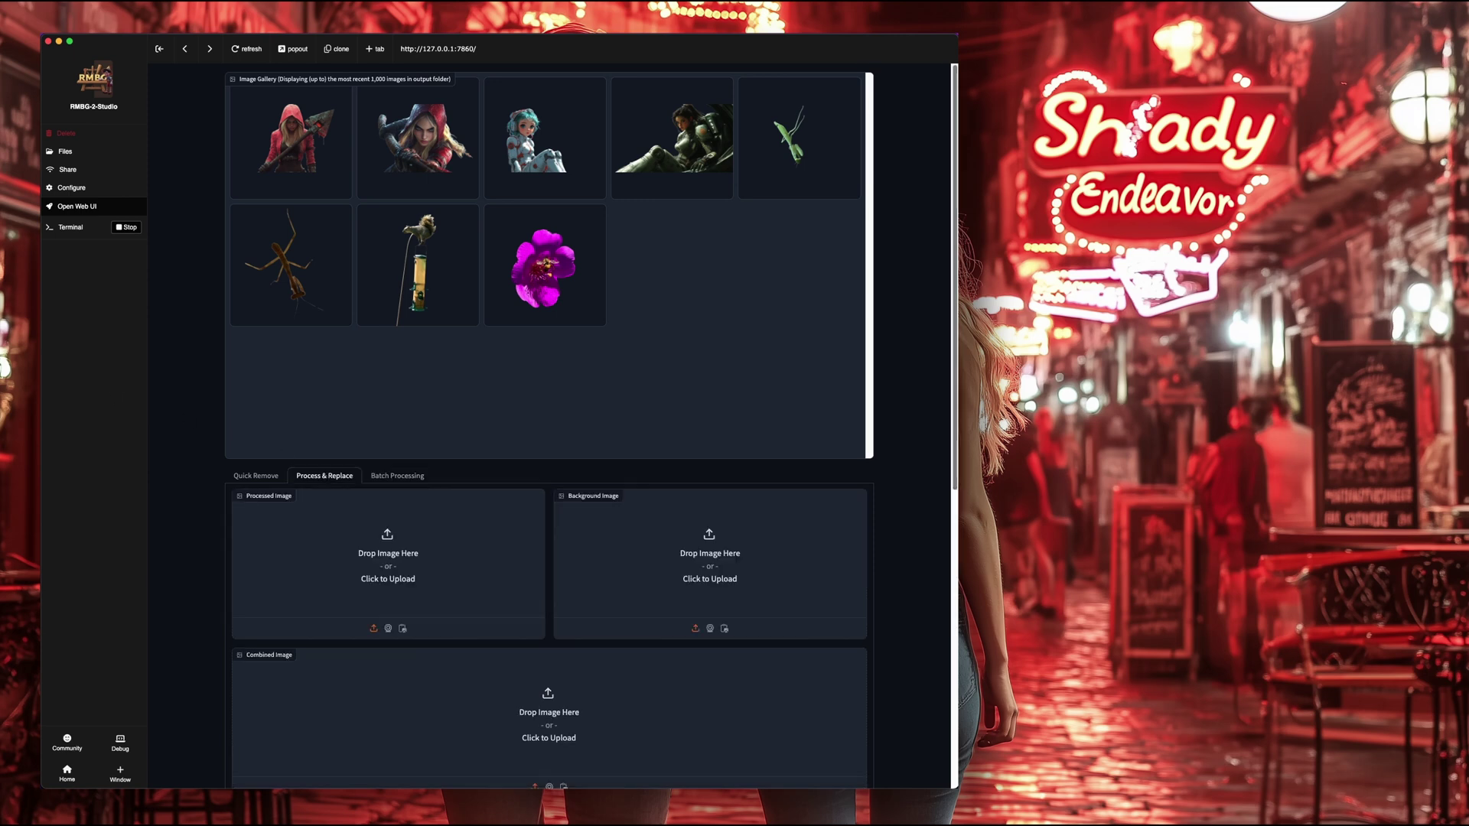
pyautogui.moveTo(956, 169); pyautogui.dragTo(949, 397)
pyautogui.scroll(-2, 949, 398)
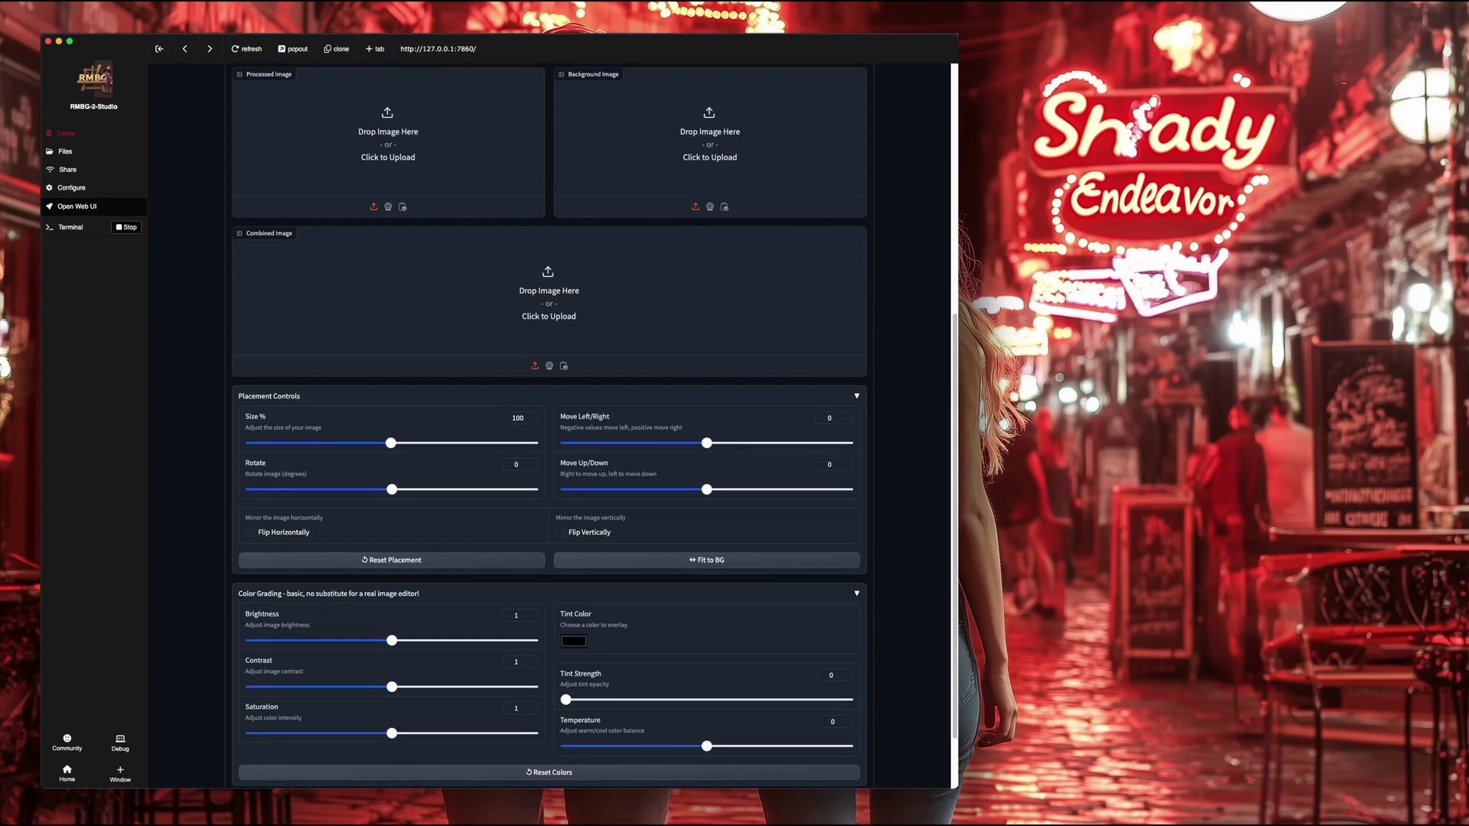
pyautogui.moveTo(955, 394); pyautogui.dragTo(953, 120)
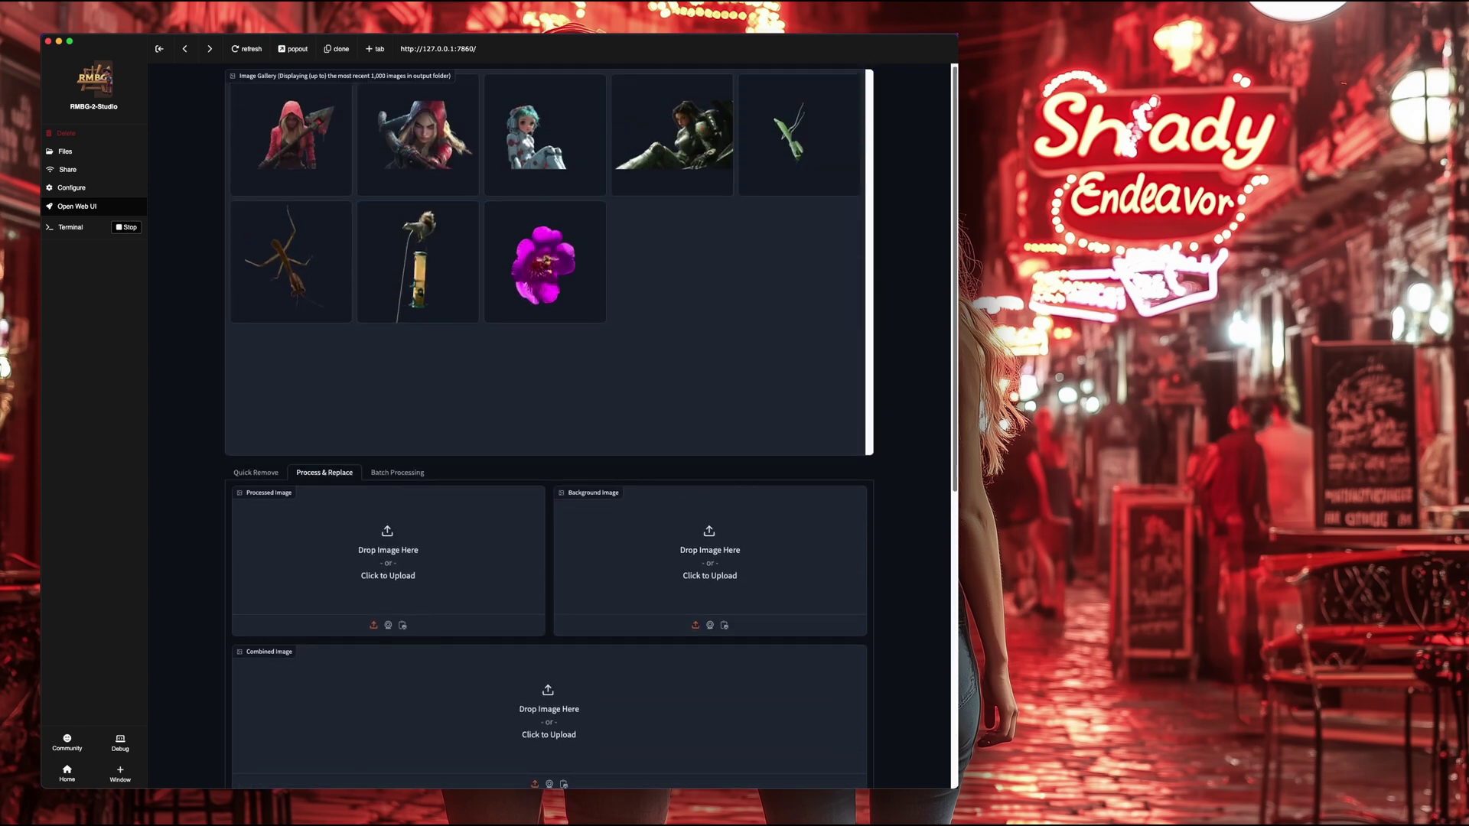
# Drop the squirrel-on-feeder cutout into Processed Image and the alphorn mountain photo into Background Image
pyautogui.scroll(-1, 549, 428)
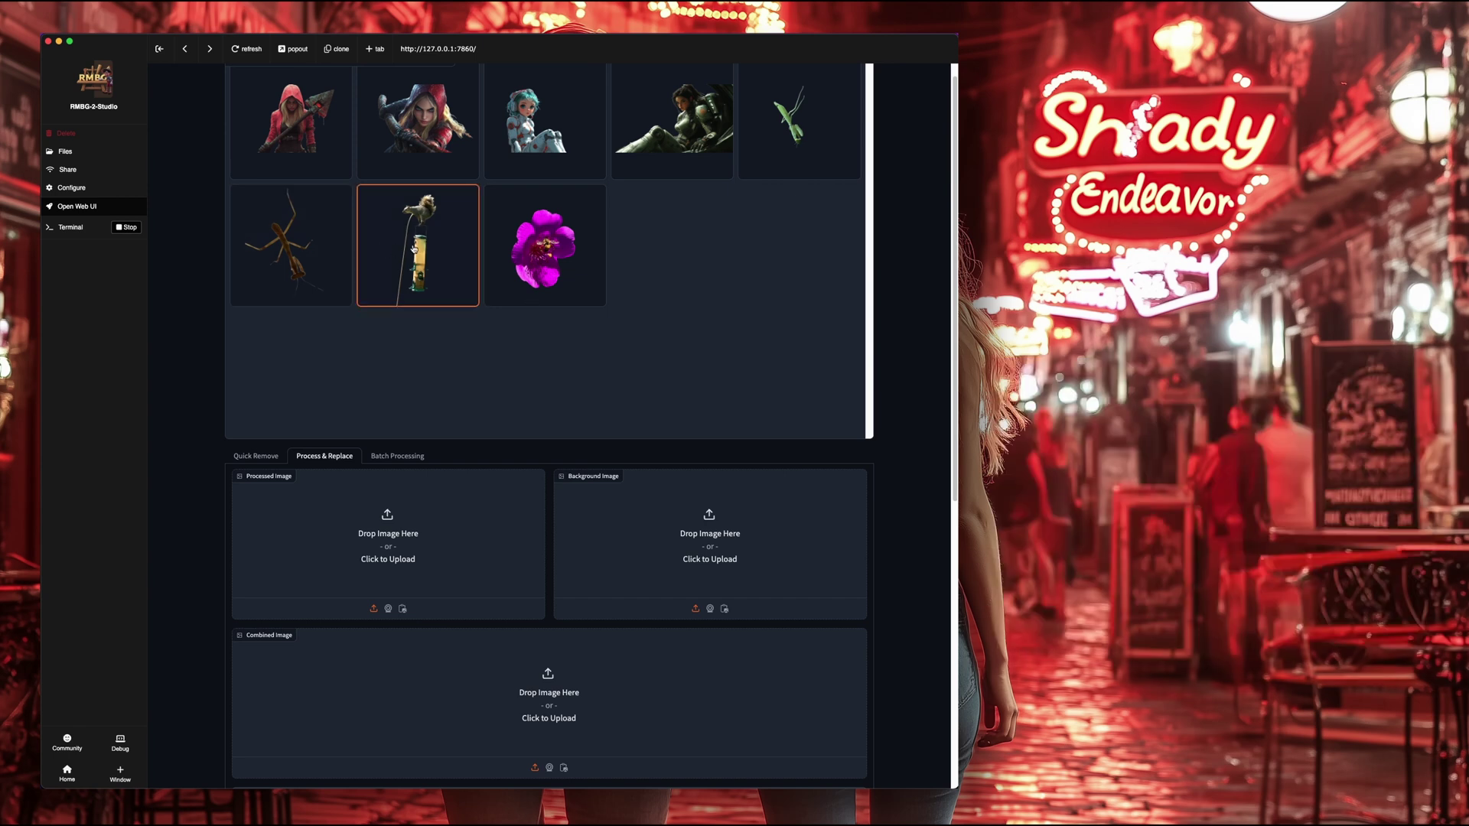
pyautogui.moveTo(420, 252); pyautogui.dragTo(423, 546)
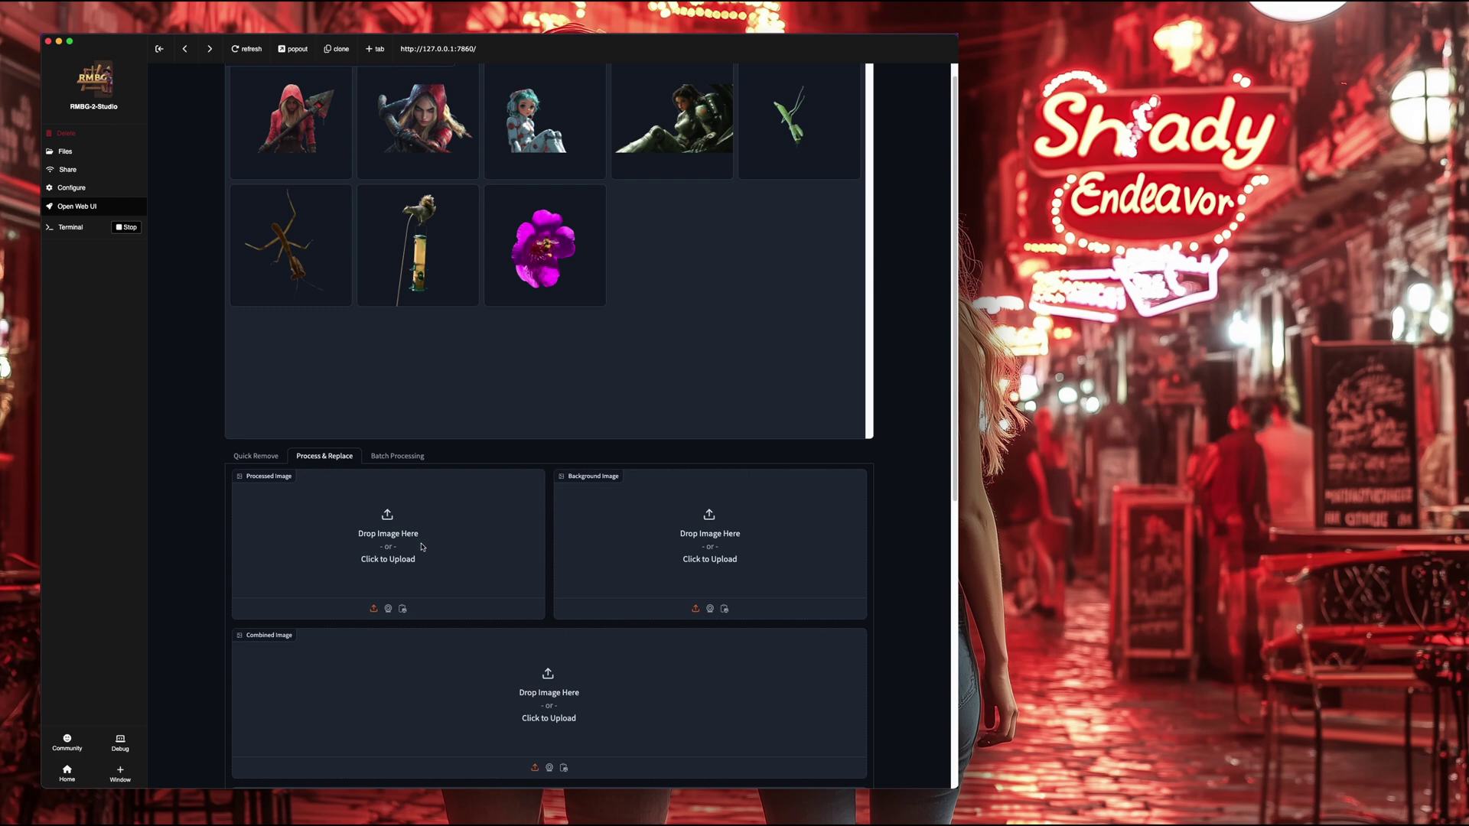
pyautogui.moveTo(708, 473); pyautogui.dragTo(417, 520)
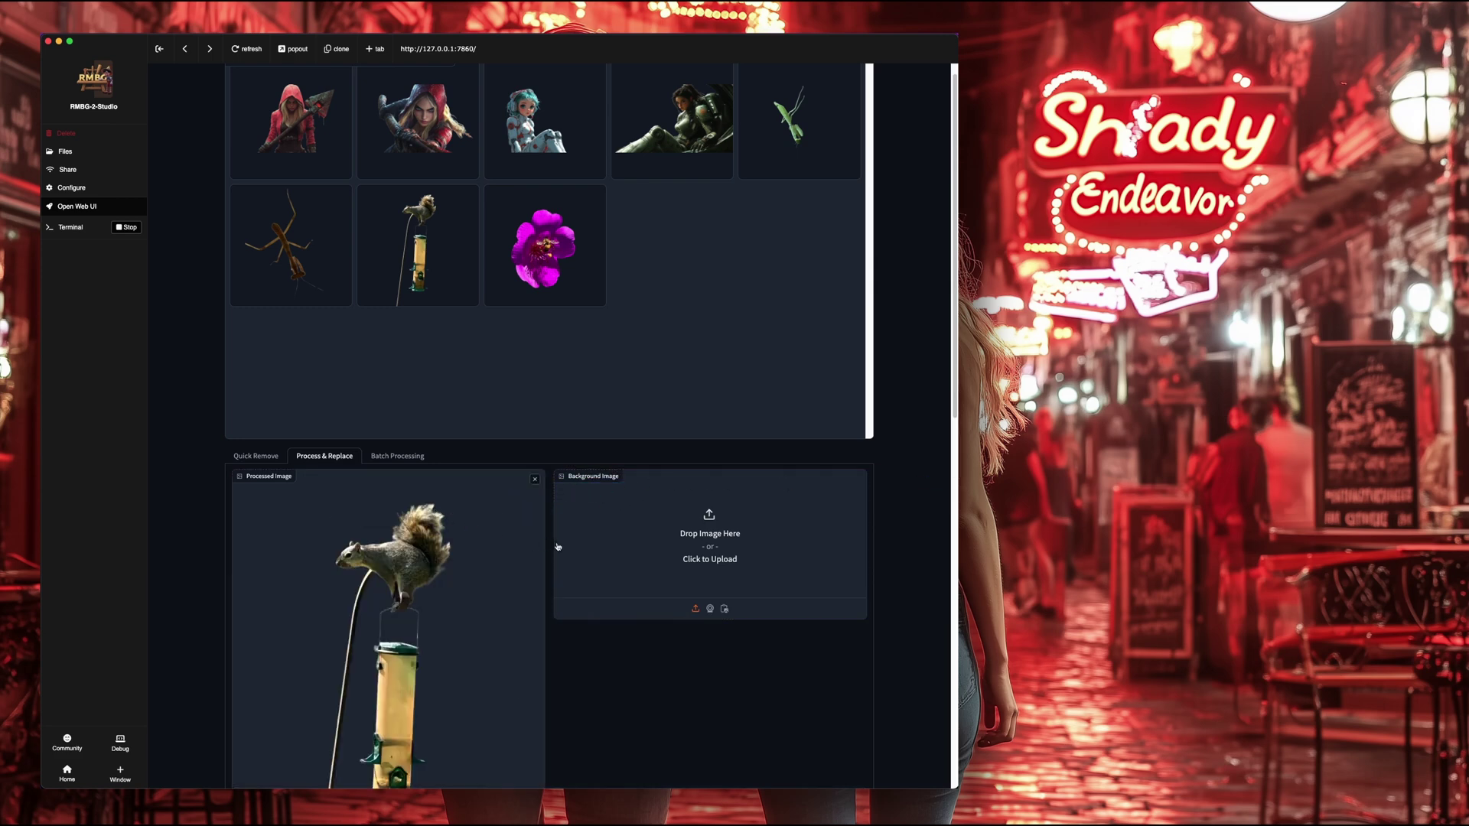
pyautogui.scroll(-8, 558, 547)
pyautogui.scroll(4, 766, 277)
pyautogui.moveTo(949, 291); pyautogui.dragTo(766, 277)
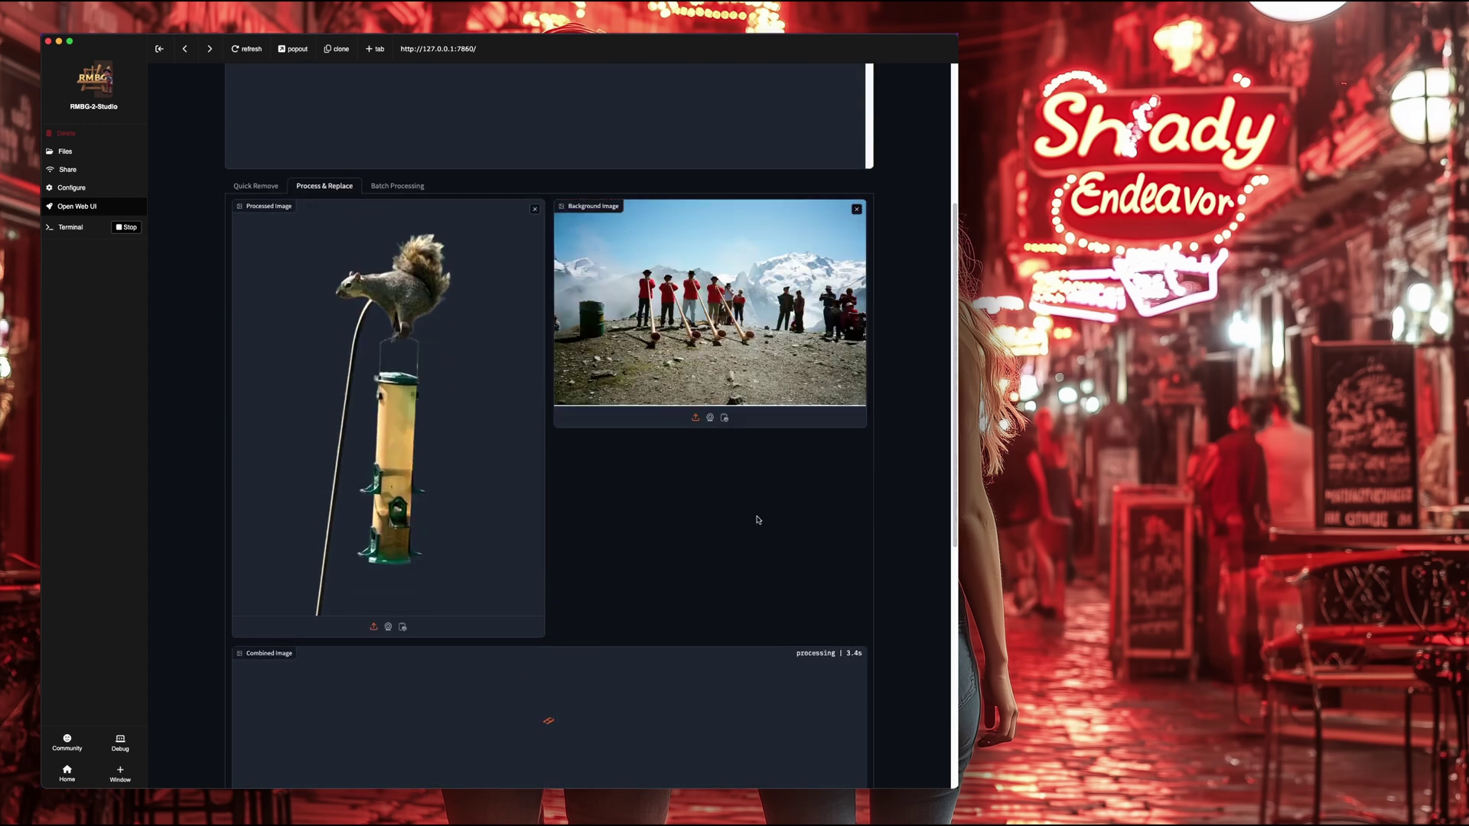
# Shrink the squirrel-on-feeder cutout to 51 percent scale in the alphorn scene
pyautogui.scroll(-3, 719, 515)
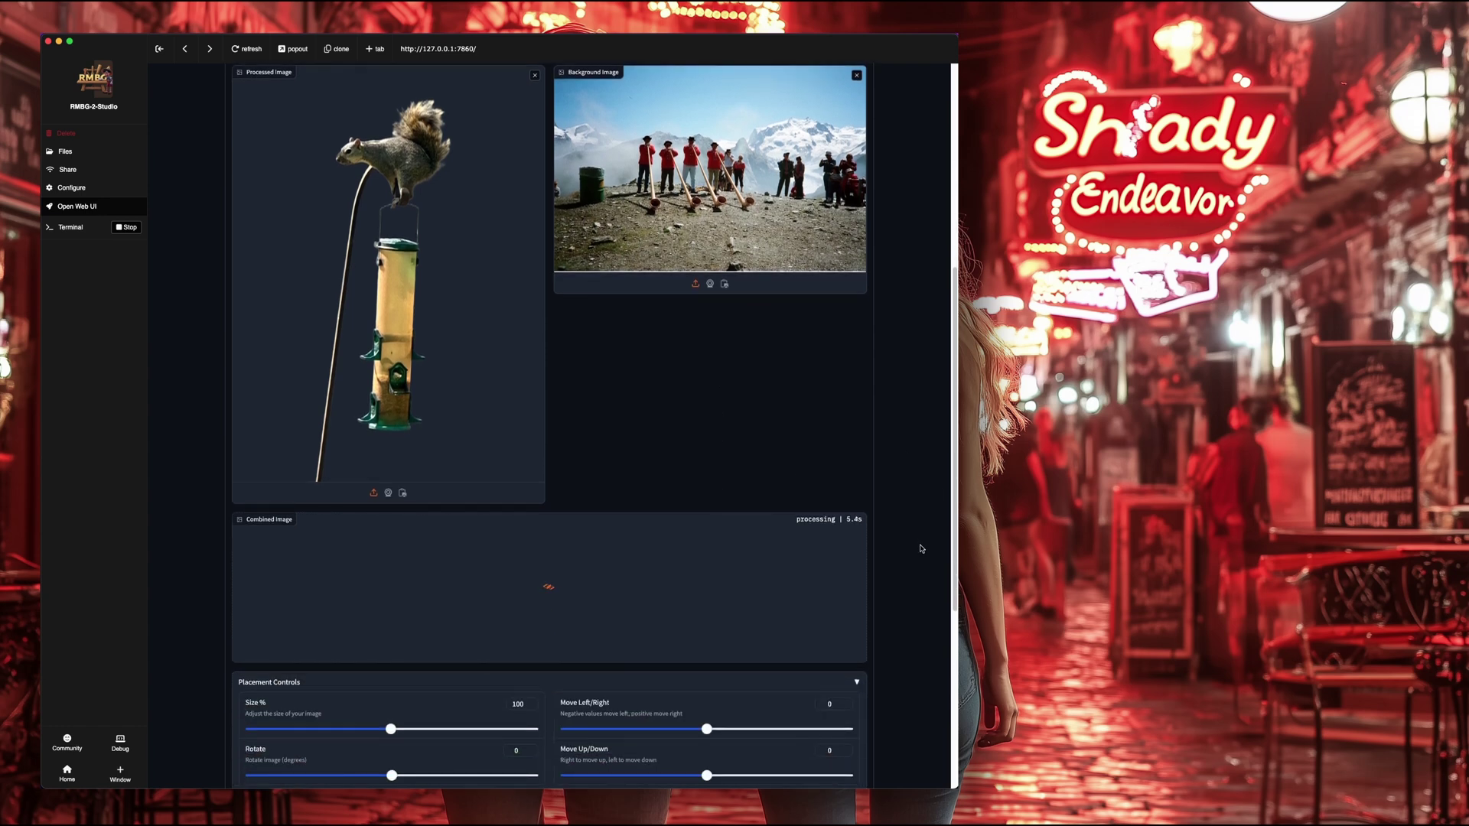
pyautogui.scroll(1, 922, 550)
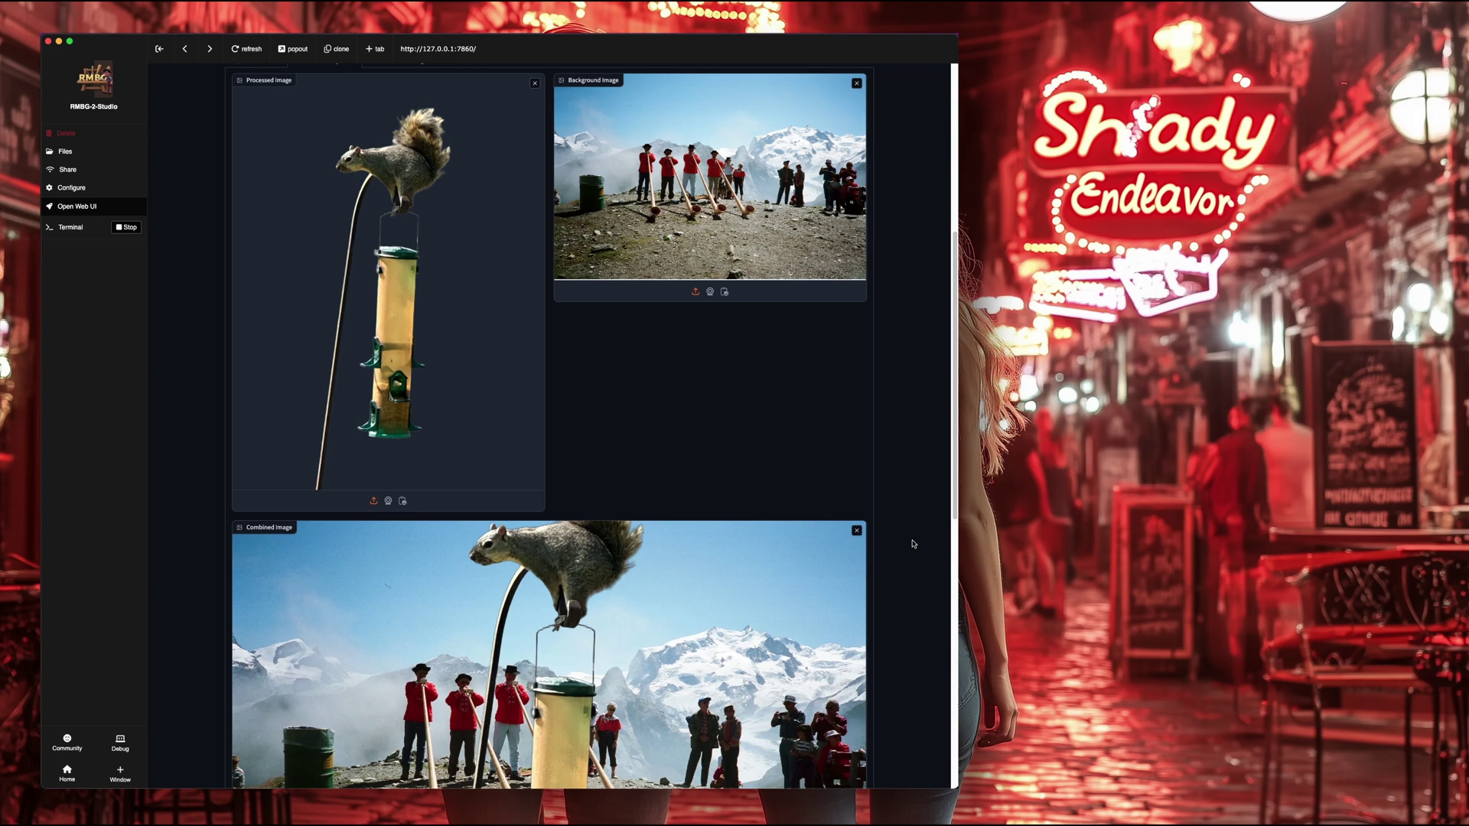
pyautogui.scroll(-5, 911, 542)
pyautogui.scroll(-2, 912, 545)
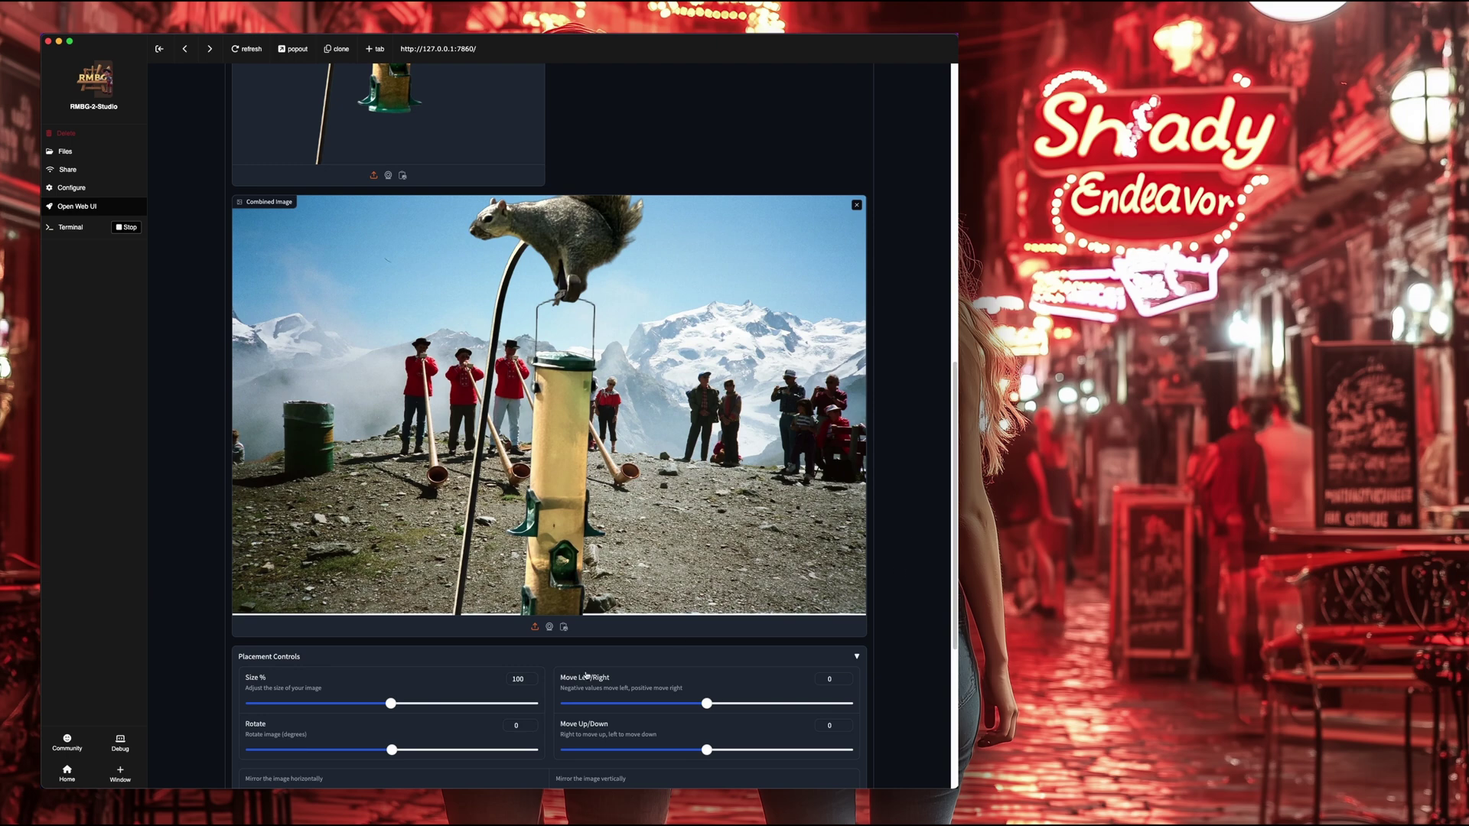
pyautogui.moveTo(391, 706); pyautogui.dragTo(362, 704)
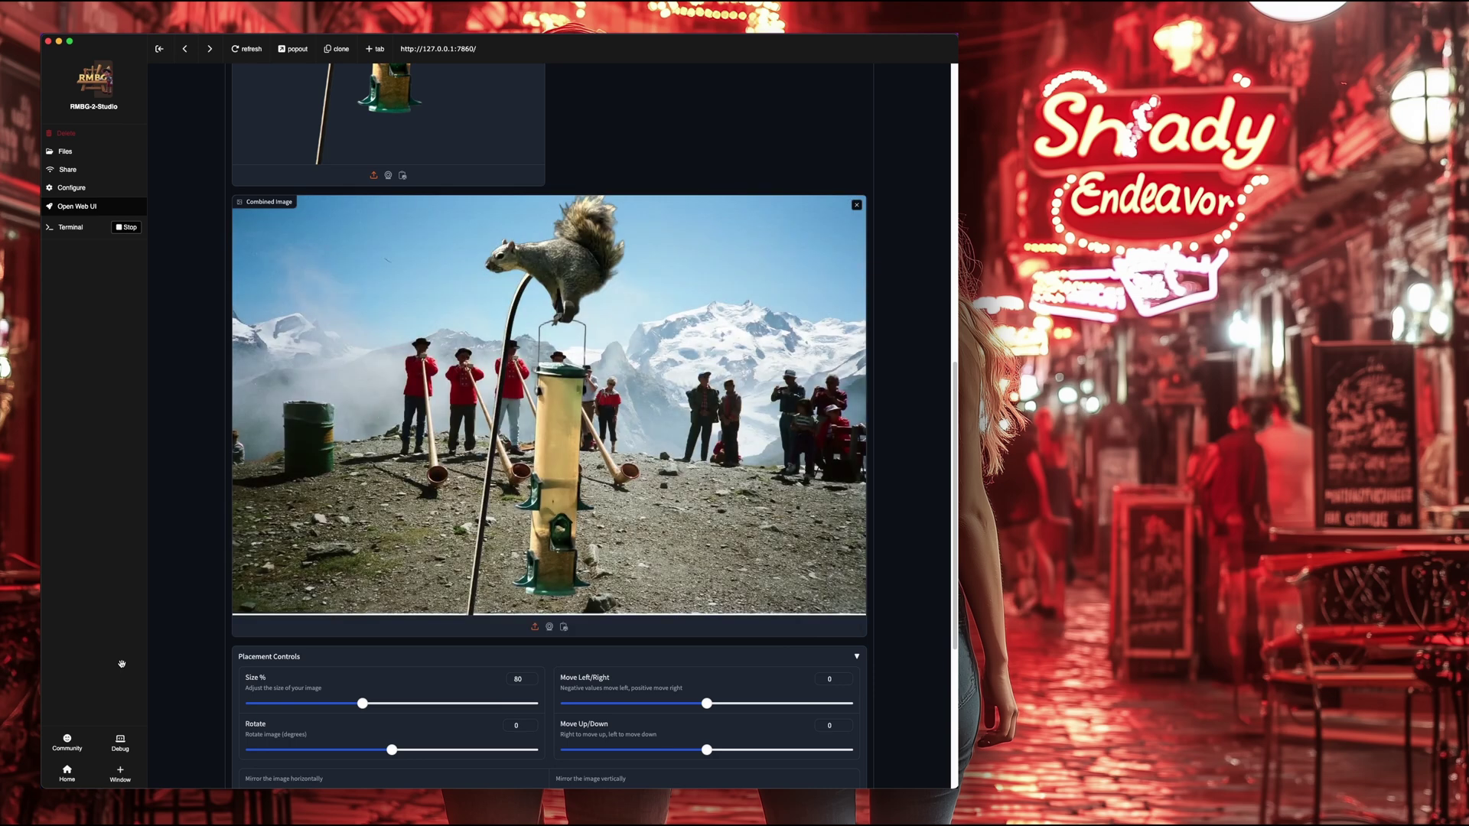
pyautogui.click(322, 703)
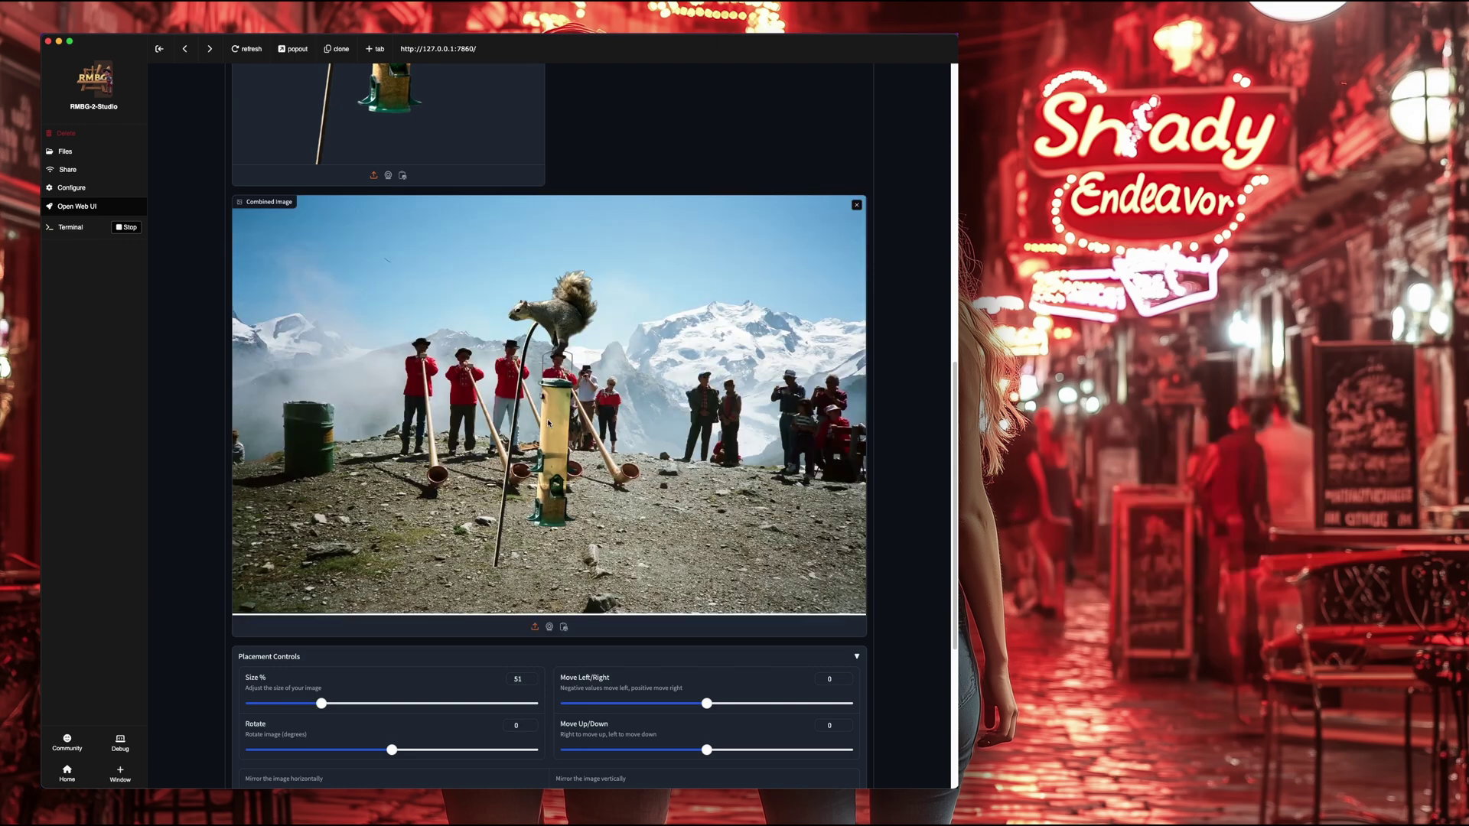
# Set Move Left/Right to 279 and Move Up/Down to -185, then save the combined image
pyautogui.moveTo(706, 704); pyautogui.dragTo(725, 703)
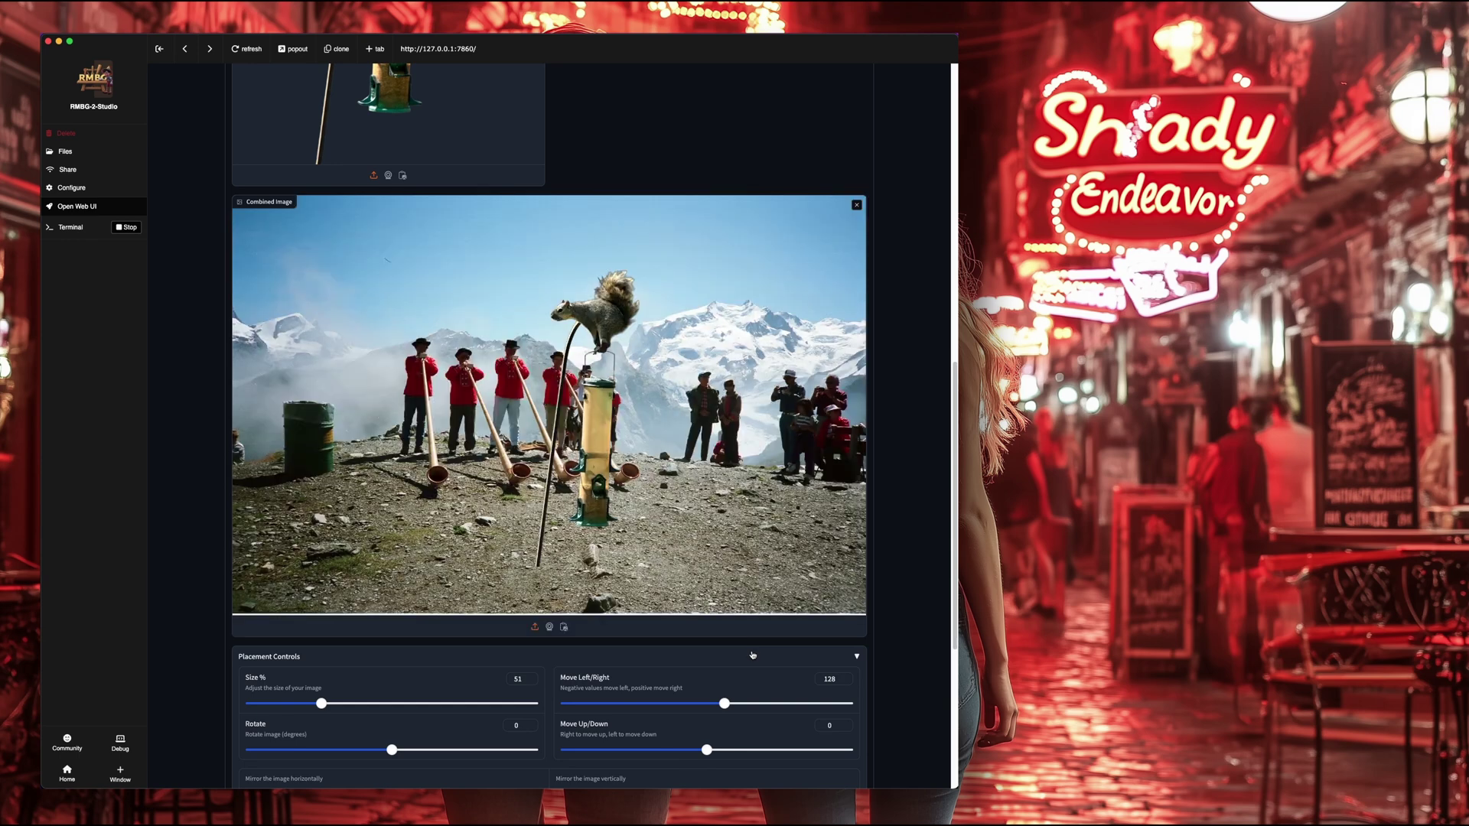
pyautogui.click(746, 704)
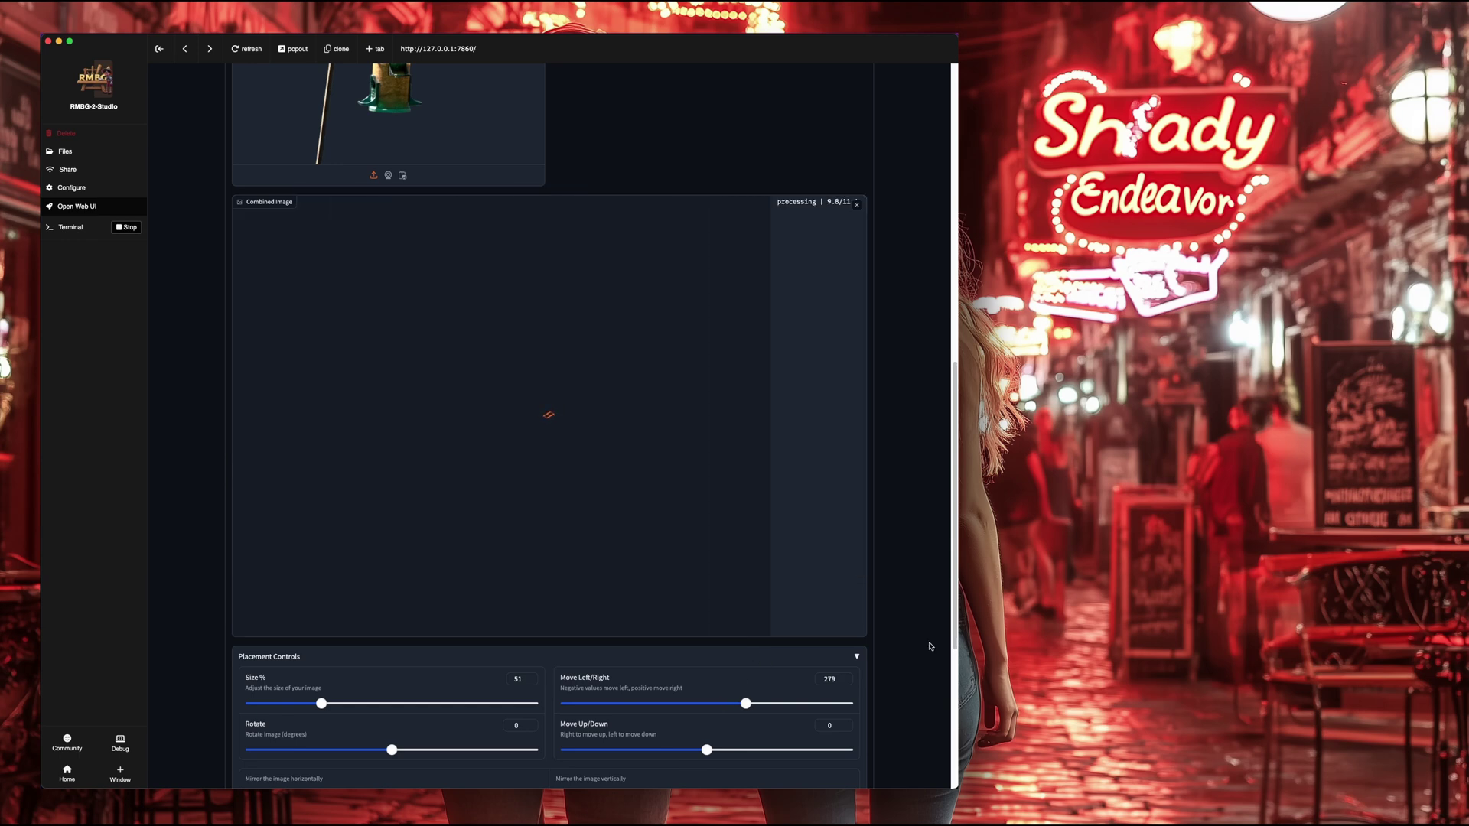
pyautogui.click(680, 750)
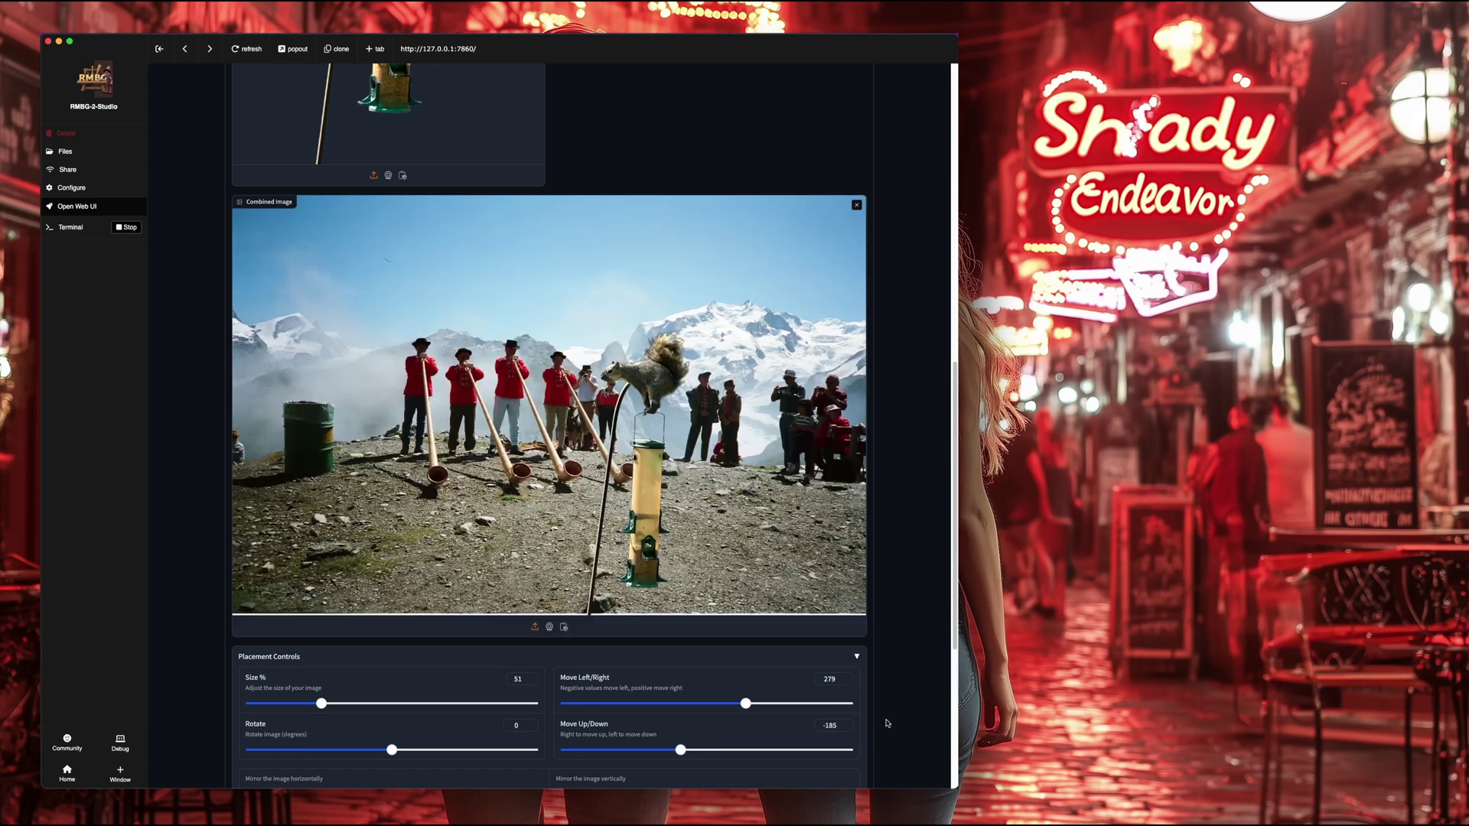
pyautogui.scroll(-5, 891, 704)
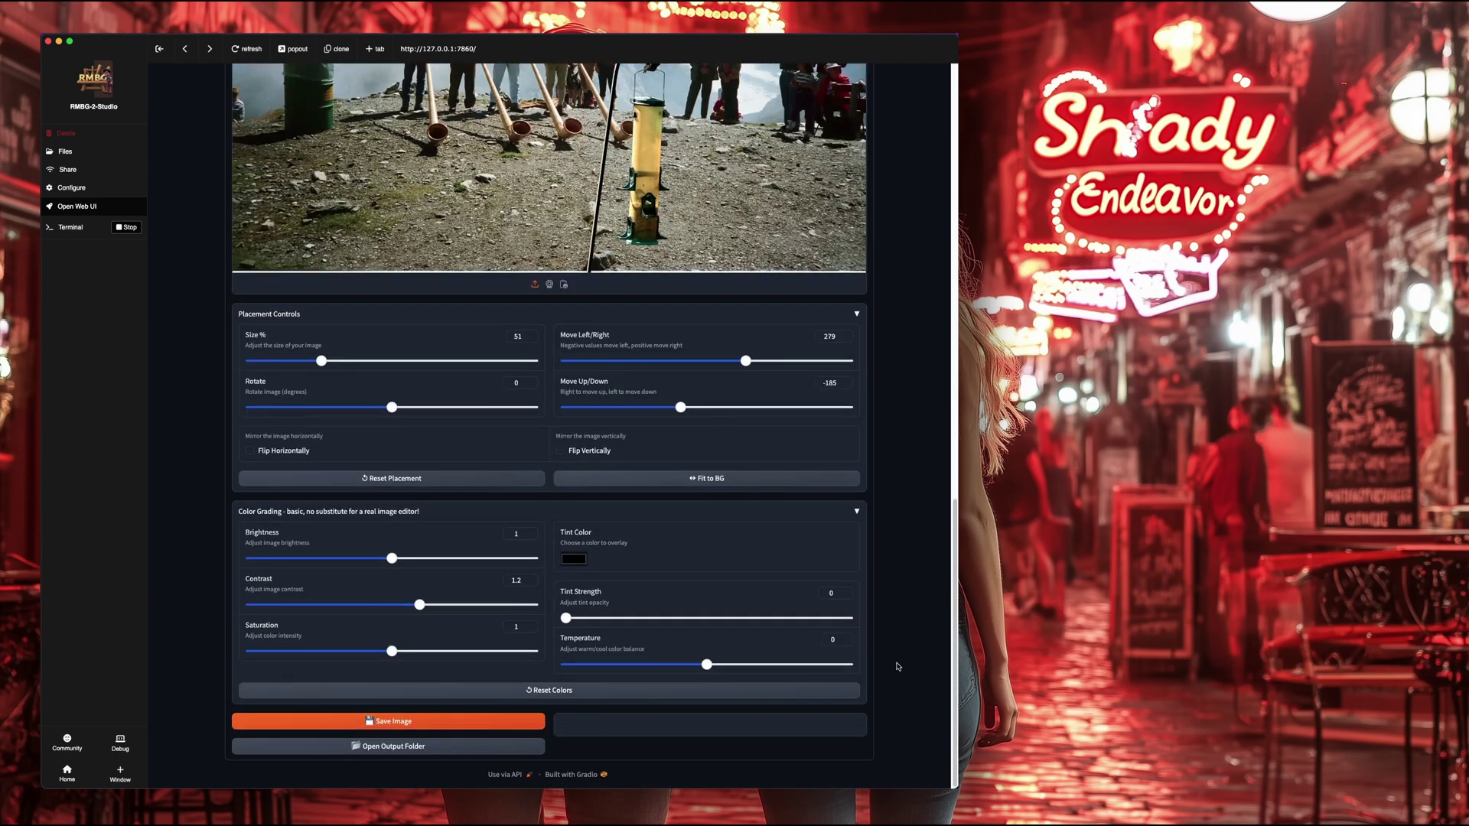
pyautogui.click(416, 724)
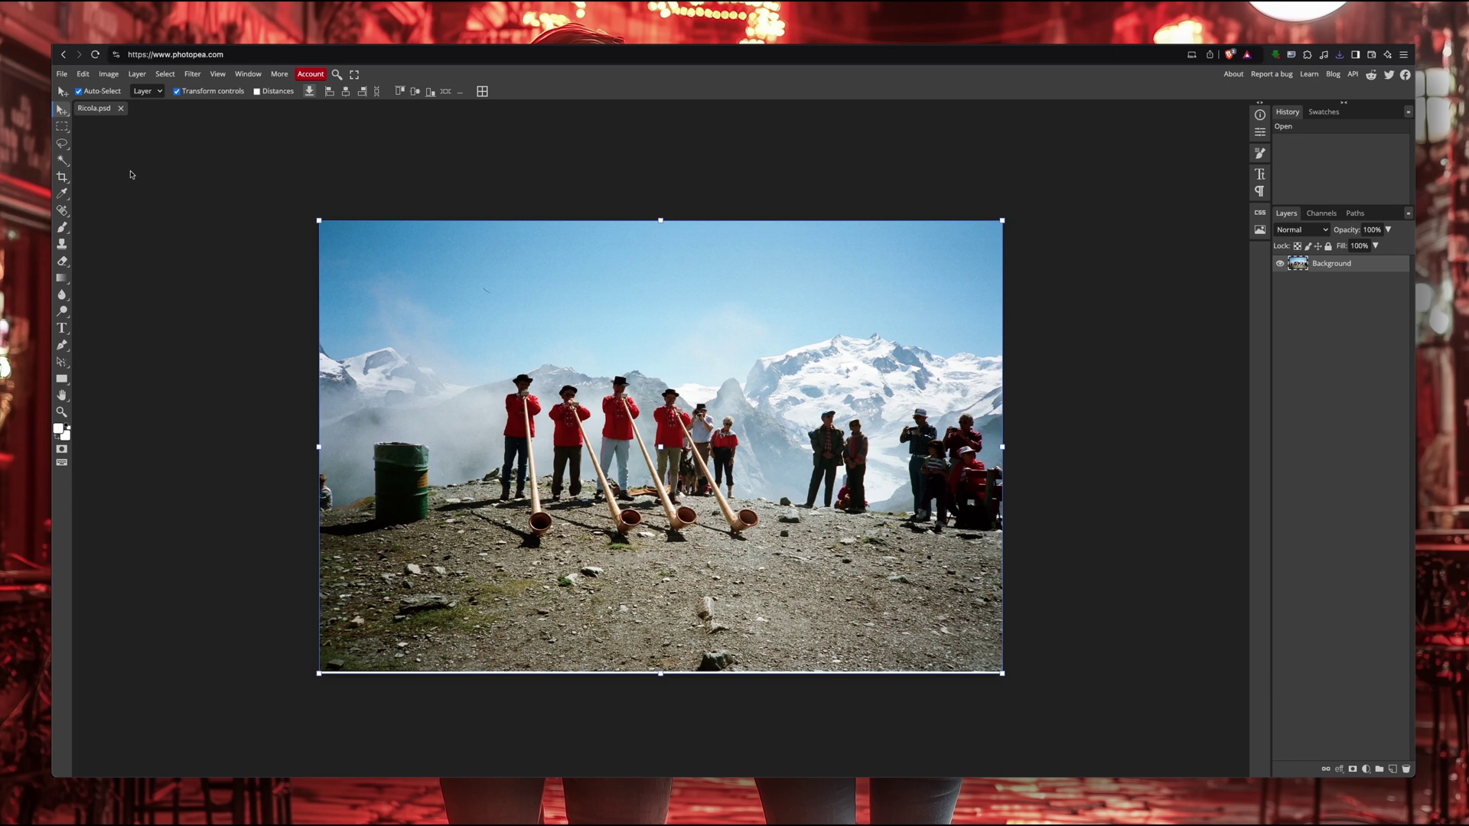
# Crop Ricola.psd to a full-photo rectangle selection, deselect, and bring up the Images folder window
pyautogui.click(62, 126)
pyautogui.moveTo(214, 168); pyautogui.dragTo(1119, 668)
pyautogui.click(108, 74)
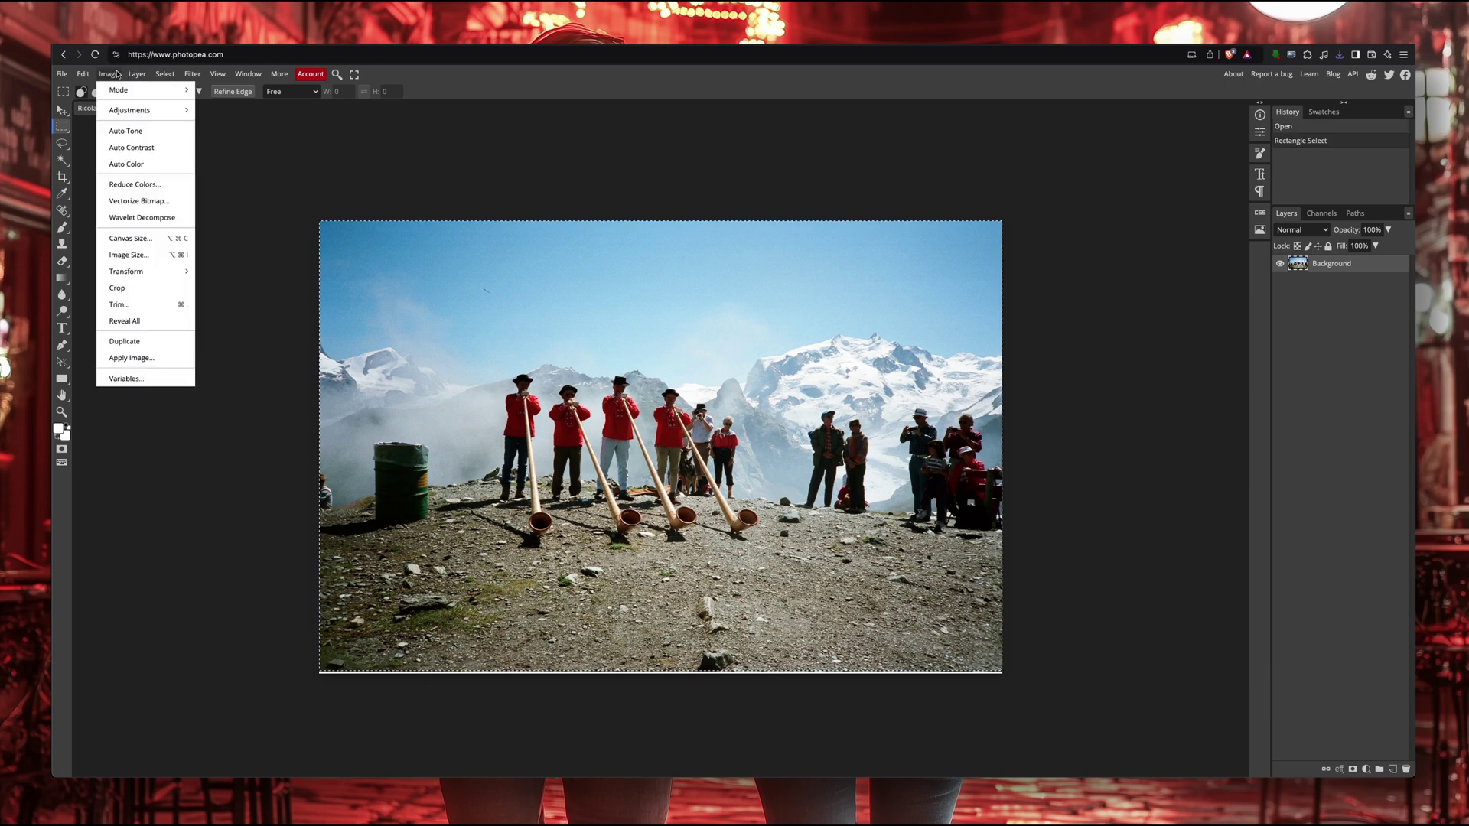
pyautogui.click(136, 289)
pyautogui.press('super+d')
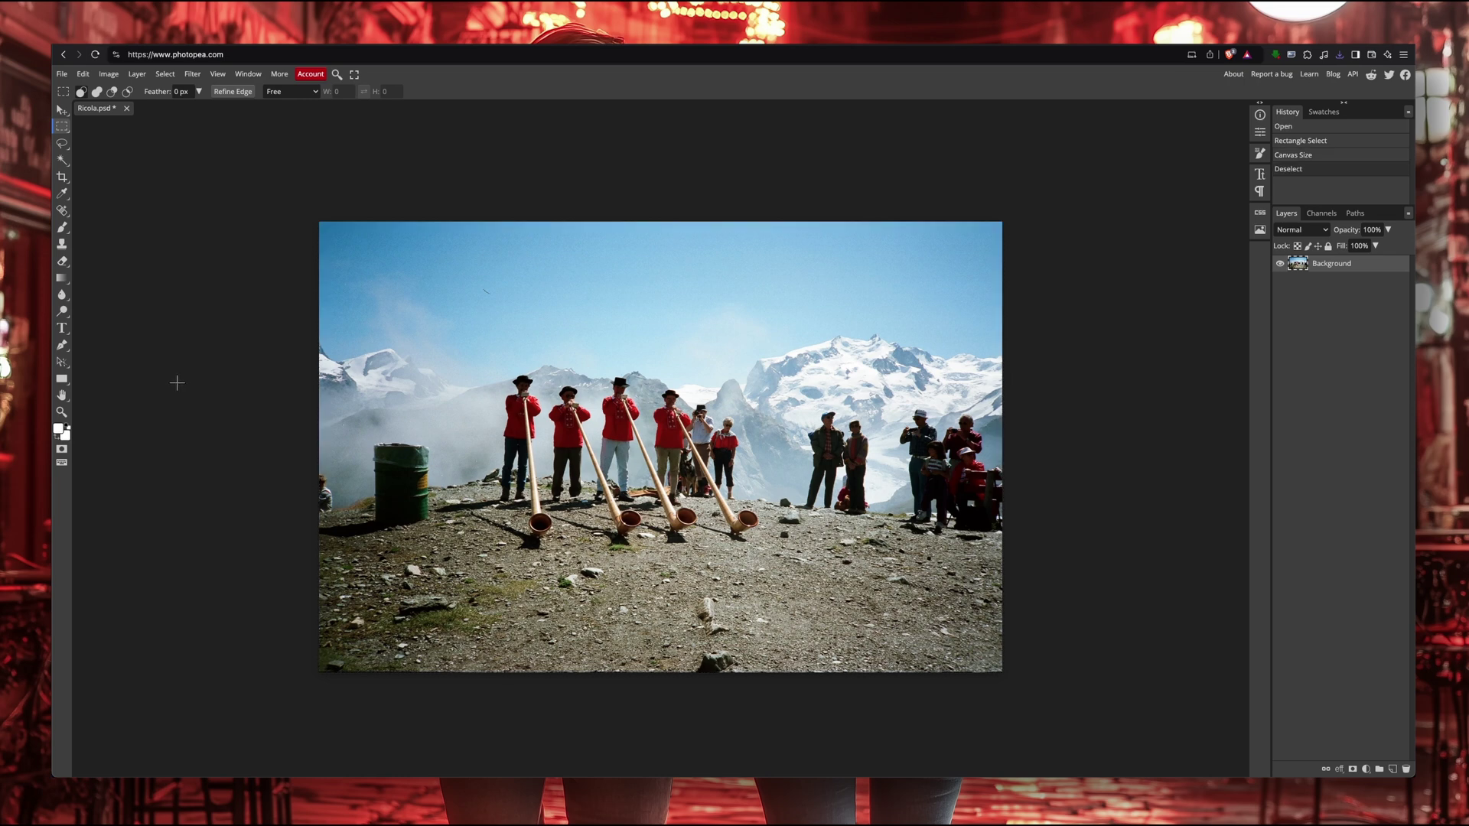
pyautogui.press('super+Tab')
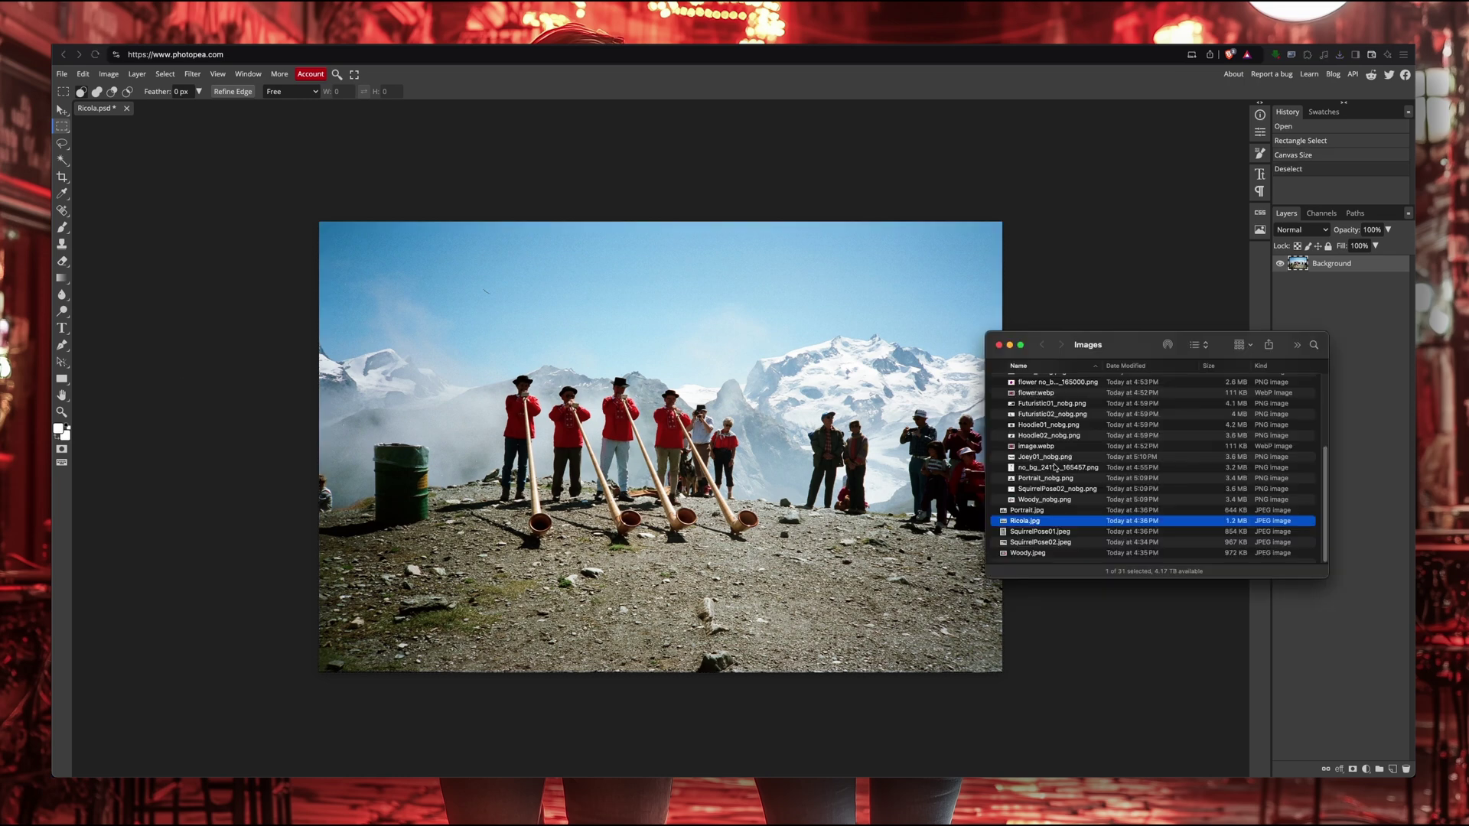
# Drop the no_bg squirrel cutout into the alphorn scene at about 48%, right of the horn players
pyautogui.moveTo(1052, 469); pyautogui.dragTo(887, 374)
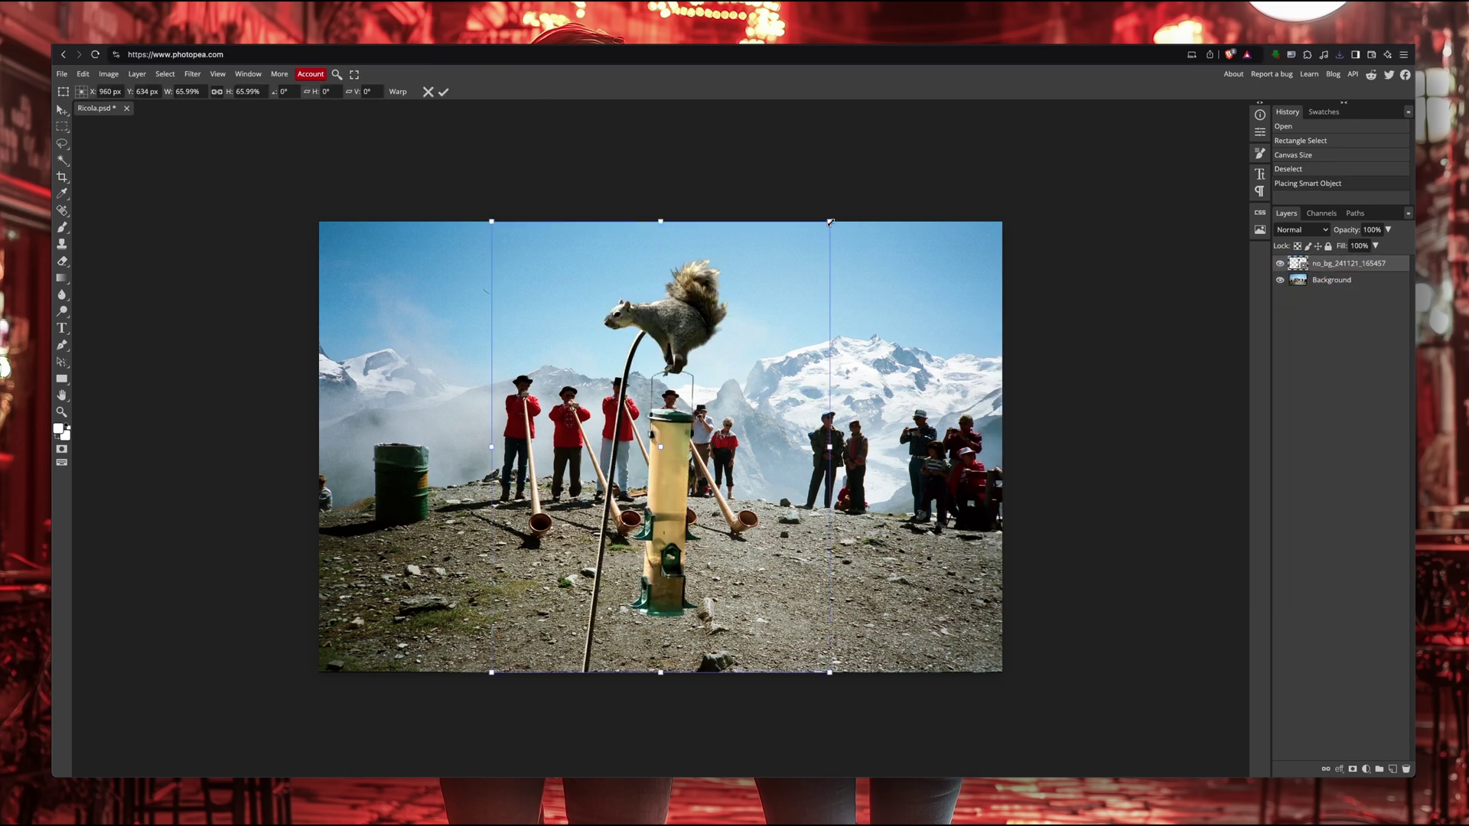
pyautogui.moveTo(829, 222); pyautogui.dragTo(734, 344)
pyautogui.moveTo(693, 469); pyautogui.dragTo(835, 471)
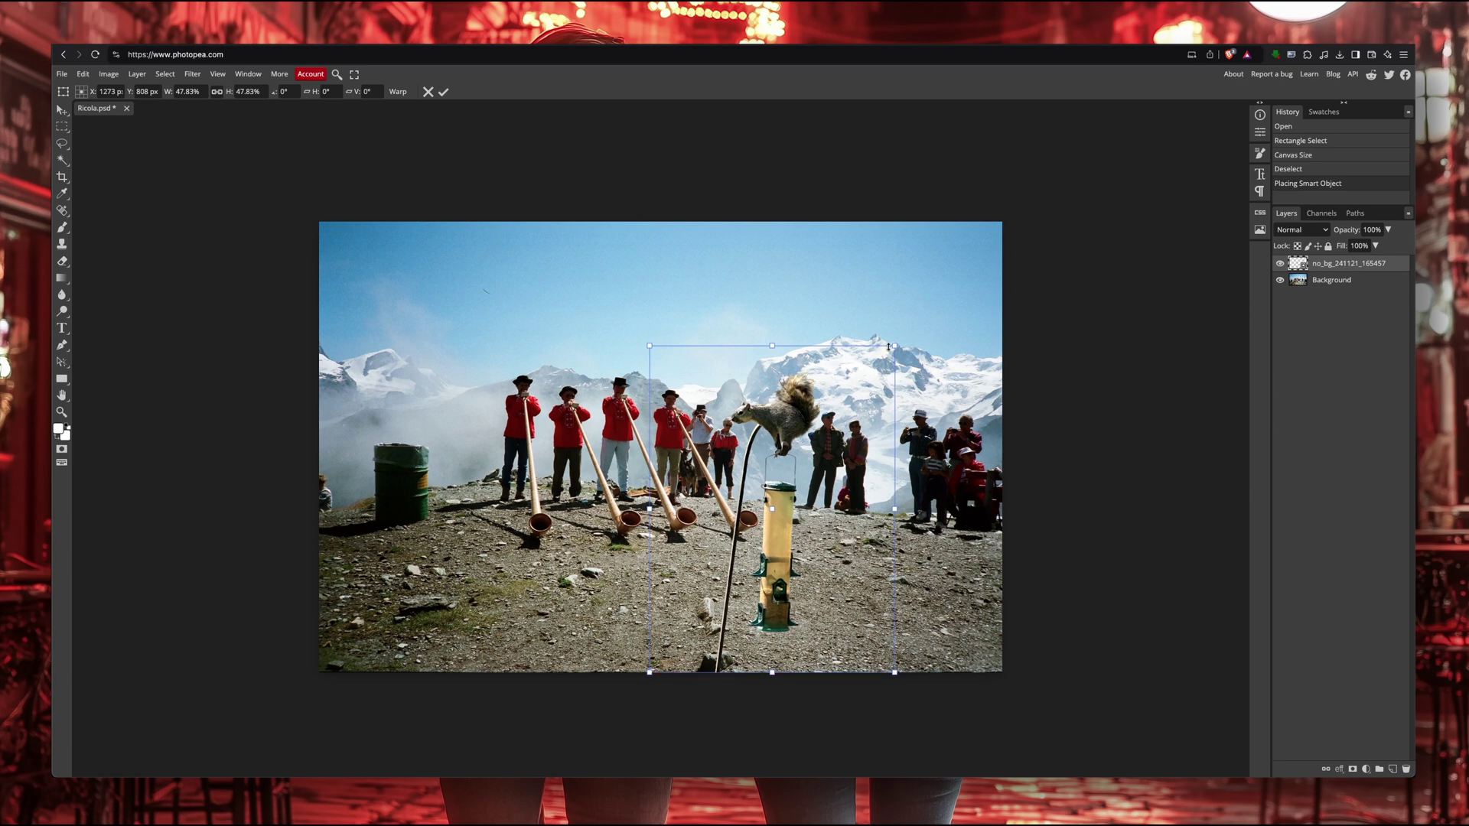
pyautogui.moveTo(895, 345); pyautogui.dragTo(898, 343)
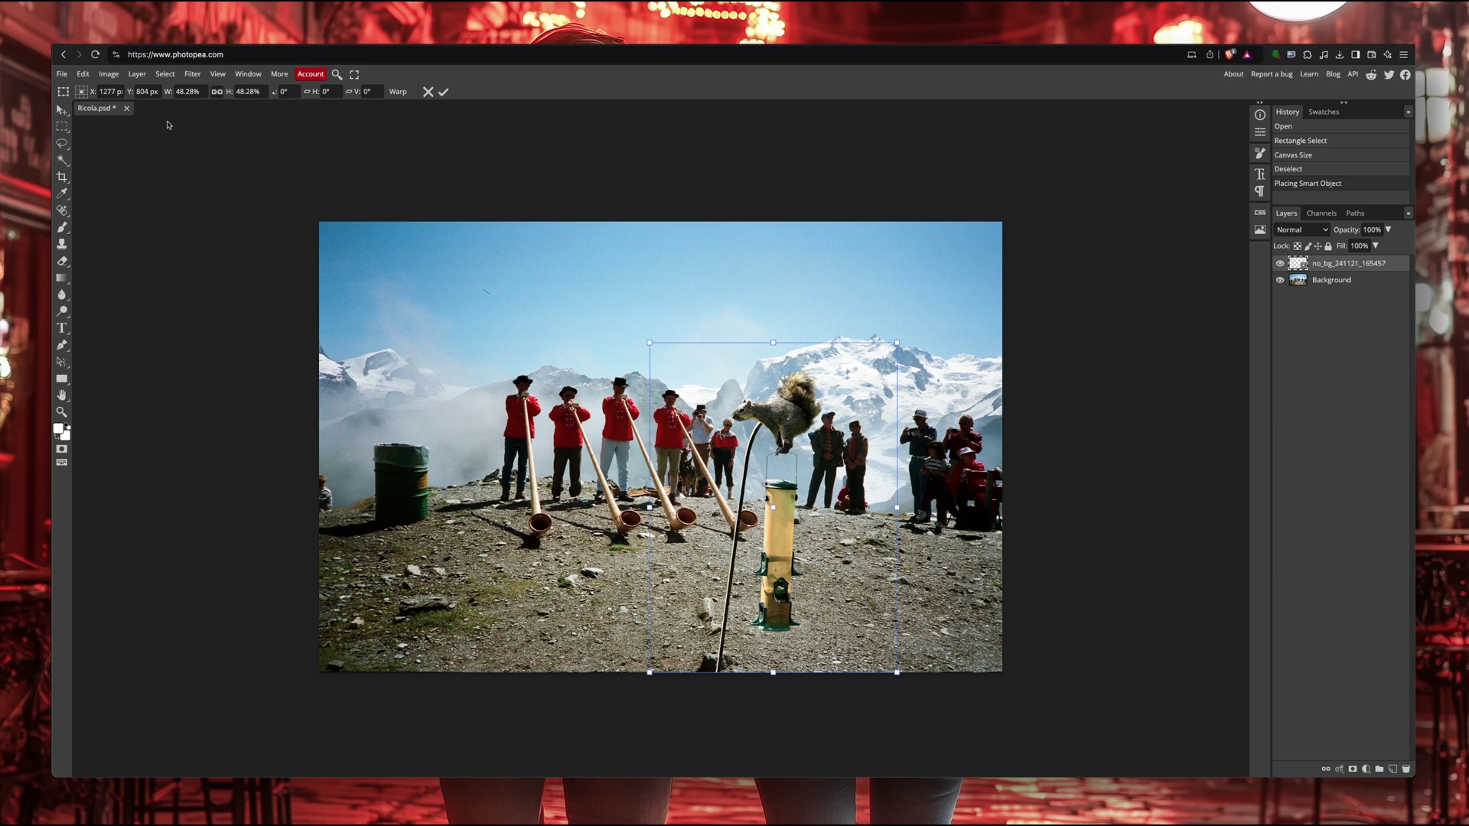
pyautogui.click(62, 111)
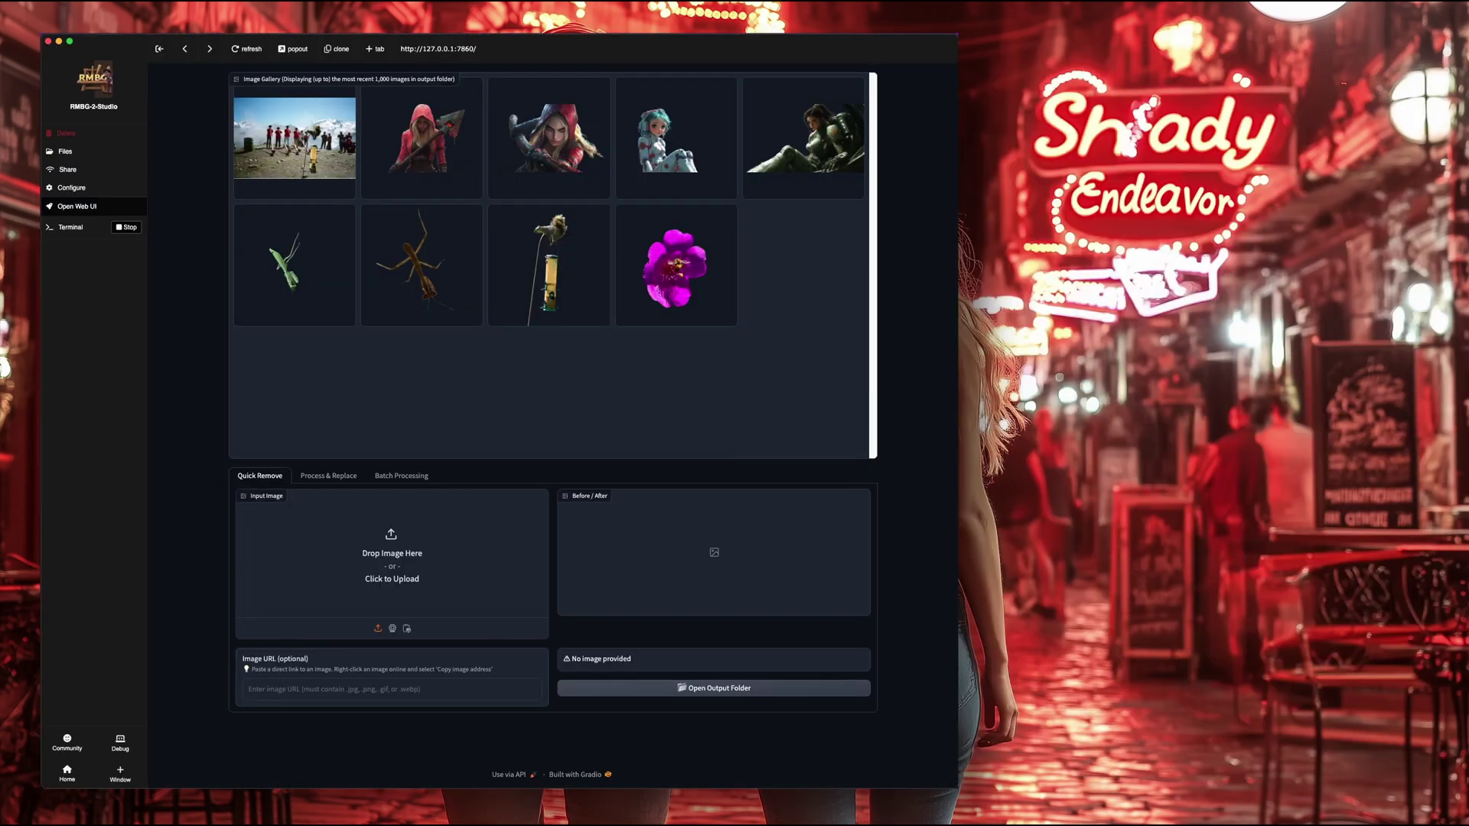
# Load five photos into Batch Processing for background removal
pyautogui.click(399, 477)
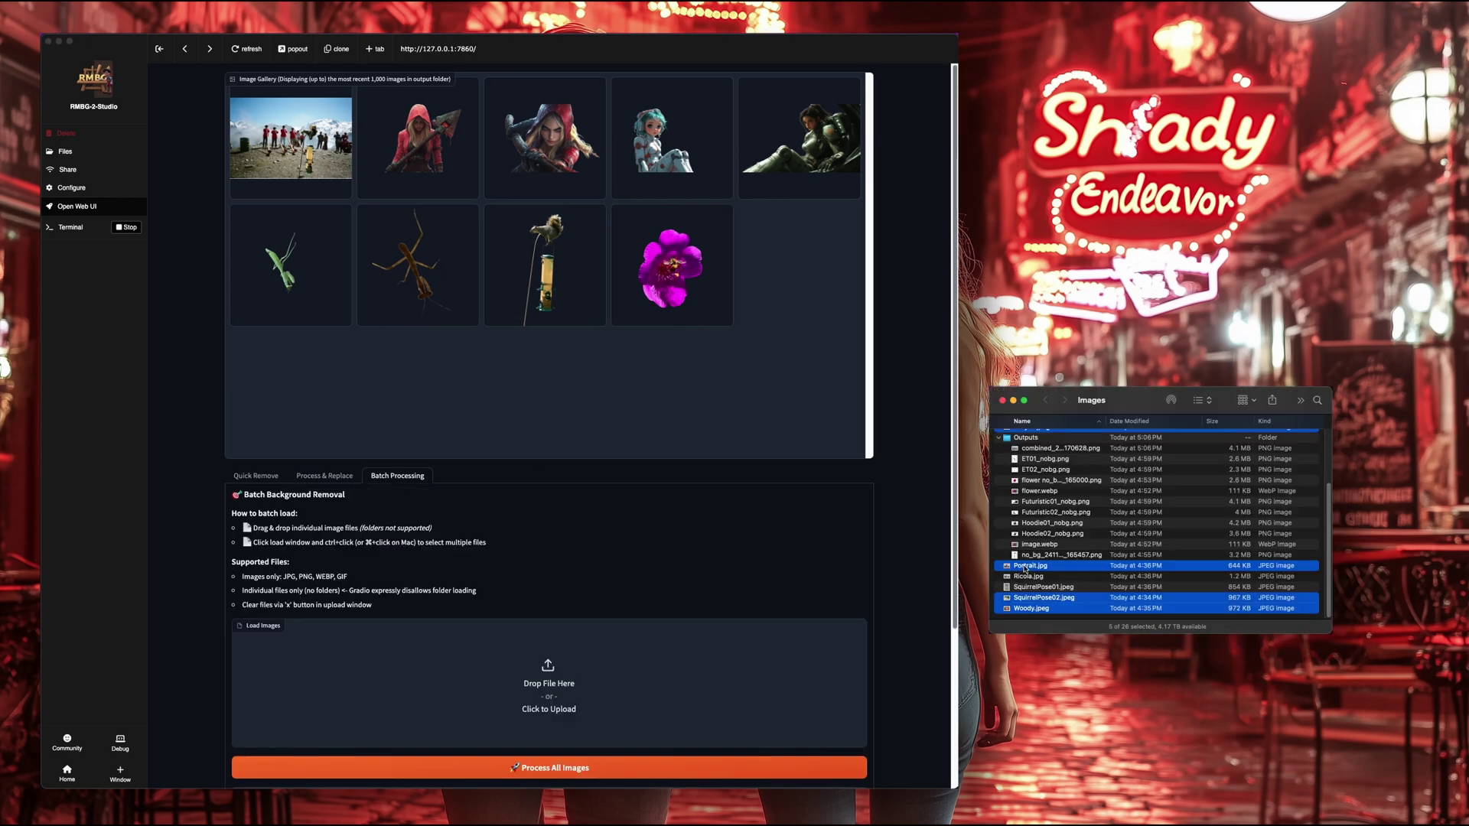
pyautogui.moveTo(1031, 565); pyautogui.dragTo(548, 681)
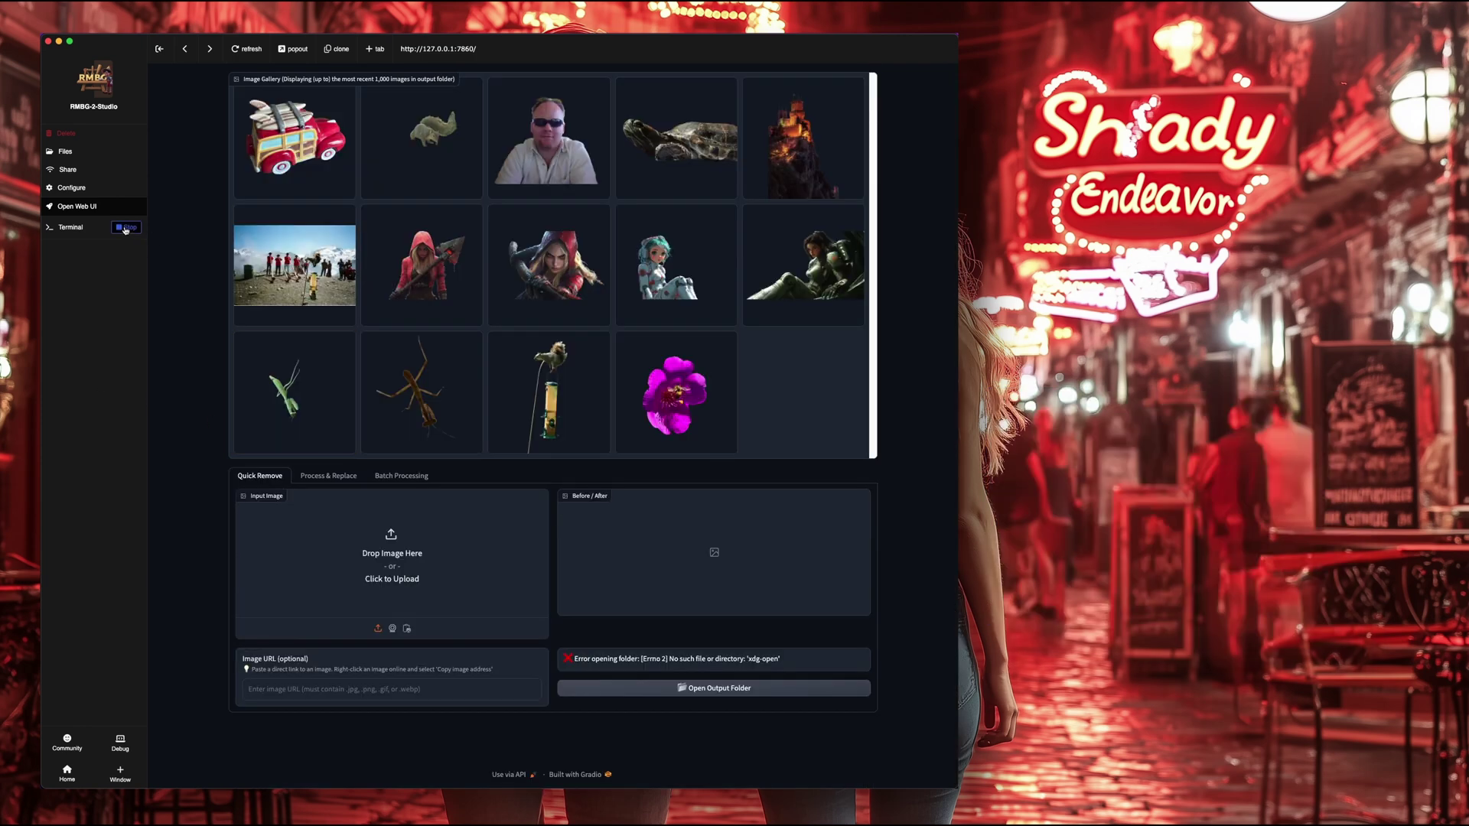
# Stop RMBG-2-Studio and return to Pinokio's home app list
pyautogui.click(126, 228)
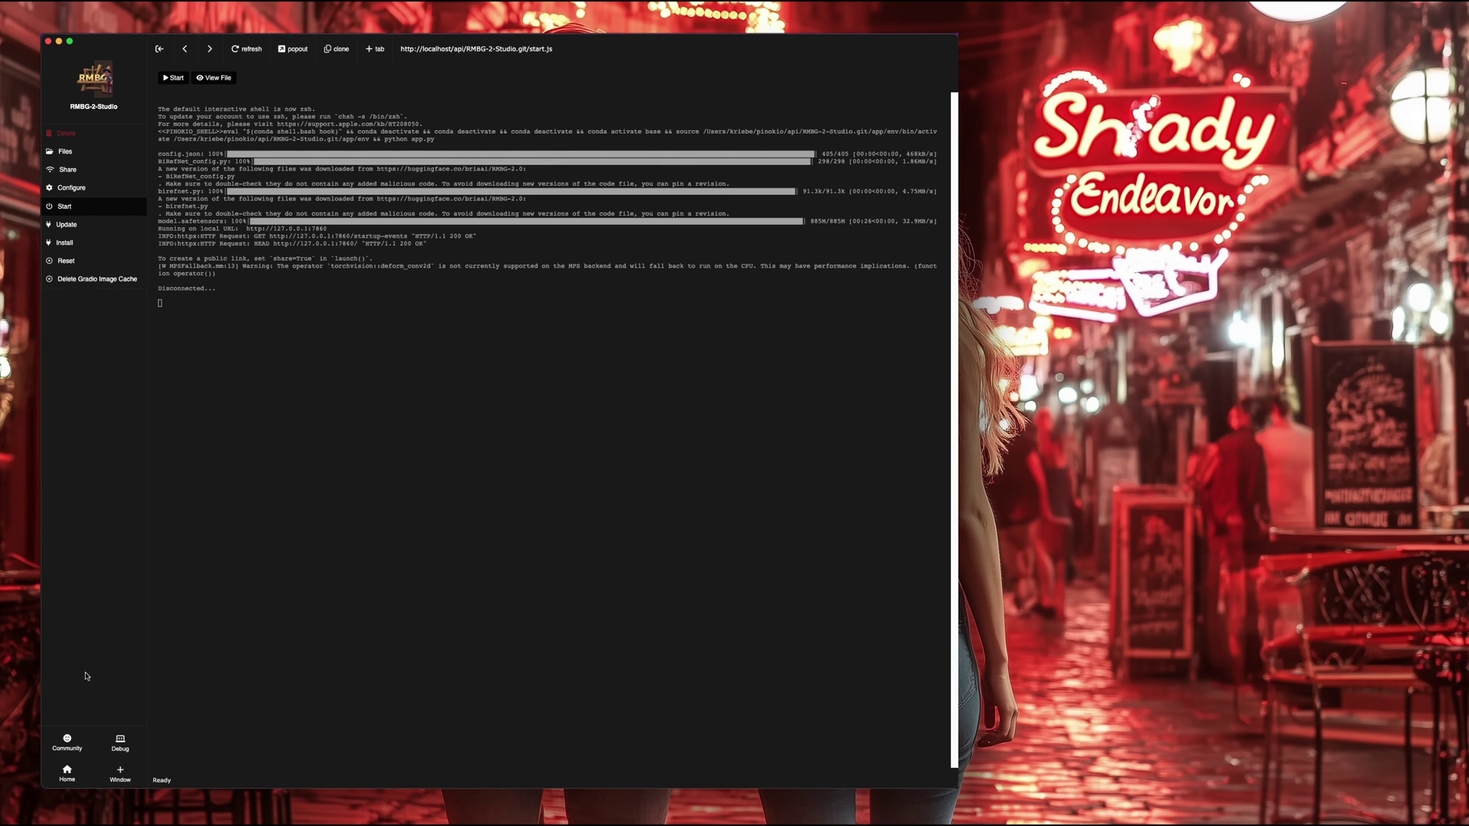
pyautogui.click(67, 772)
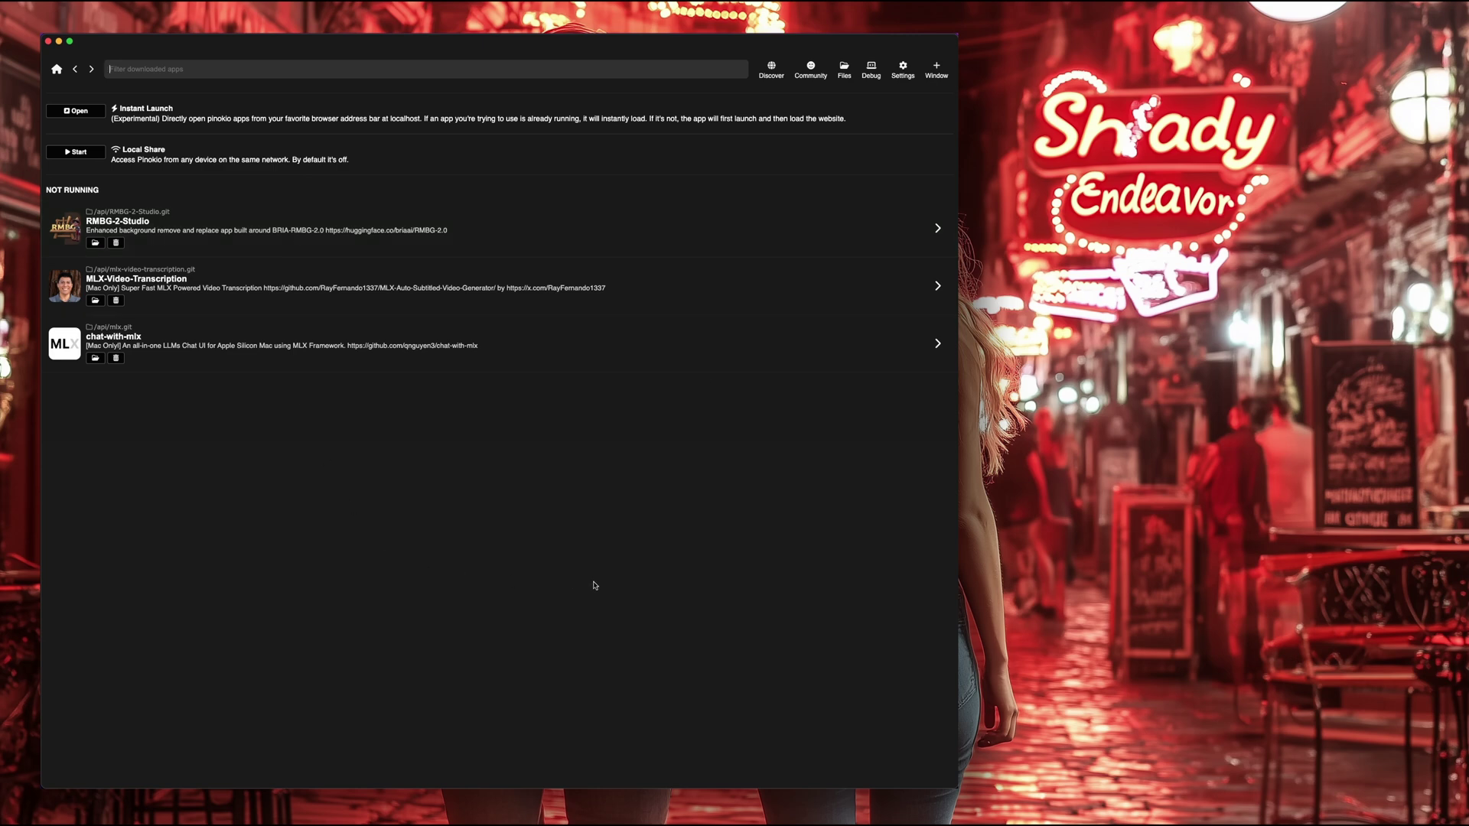
# Reopen RMBG-2-Studio and save the car and squirrel cutouts as PNGs in Outputs
pyautogui.click(771, 69)
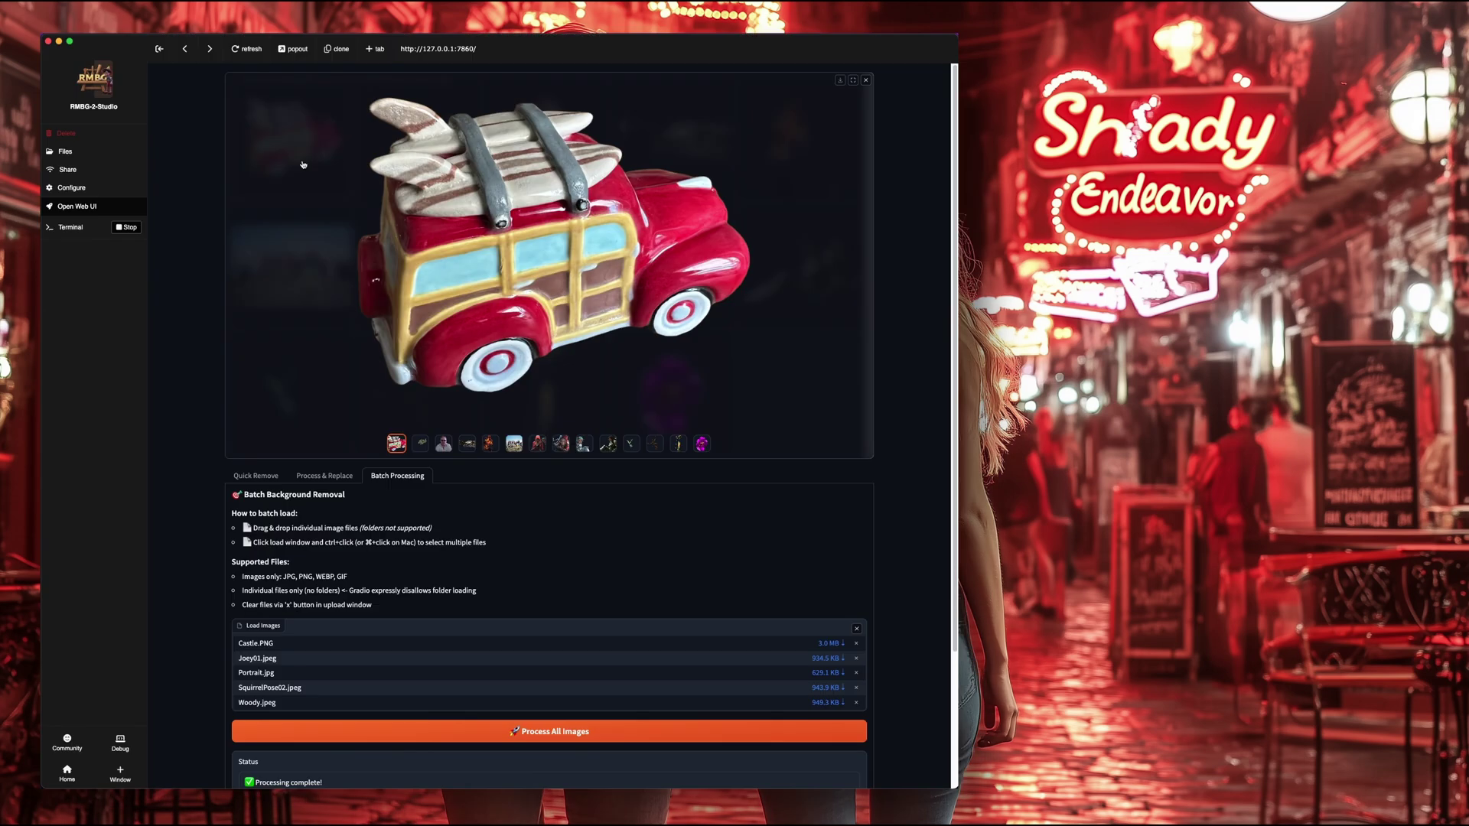
pyautogui.click(260, 626)
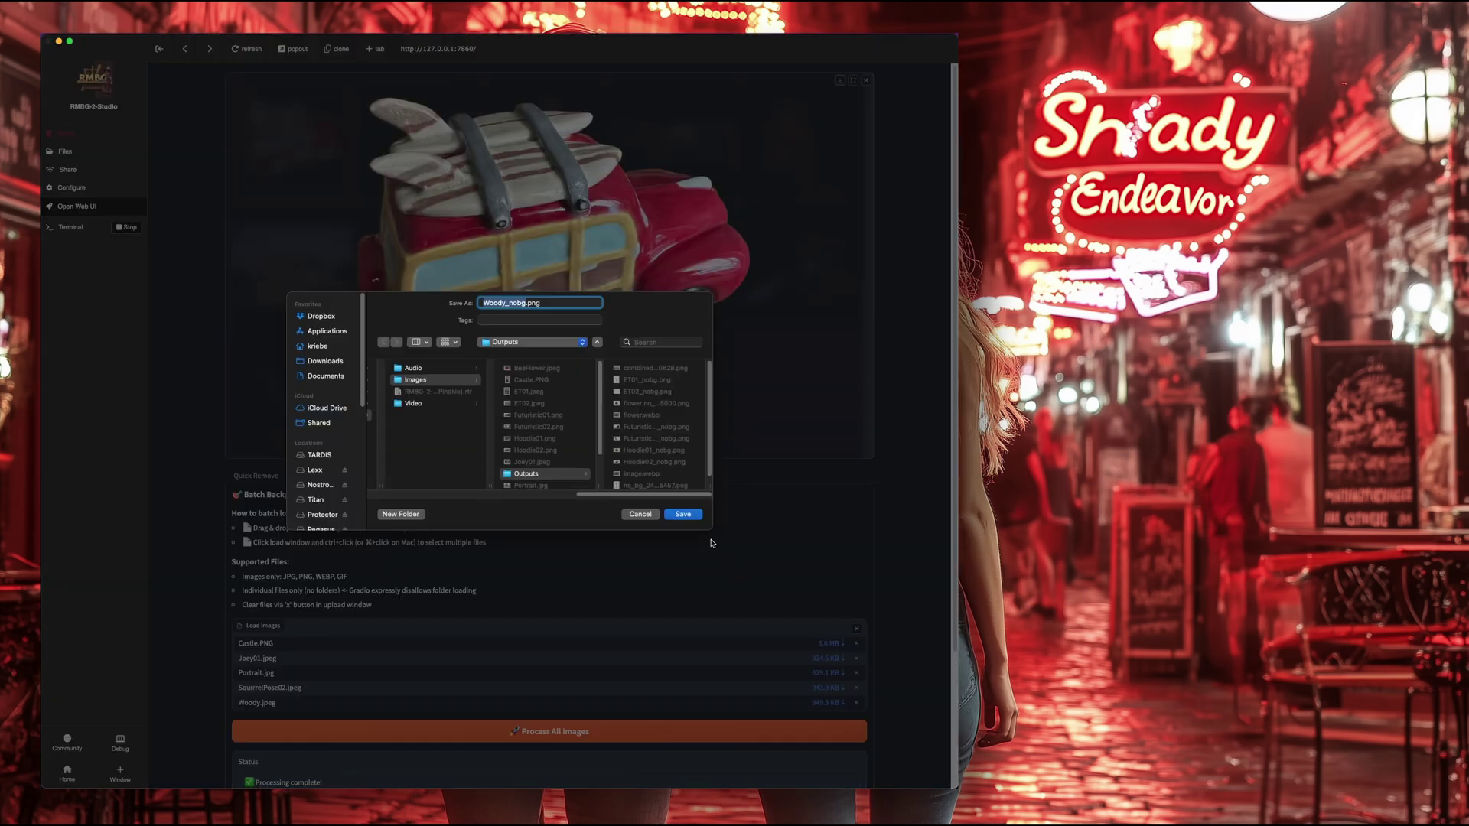
pyautogui.click(682, 511)
pyautogui.click(428, 444)
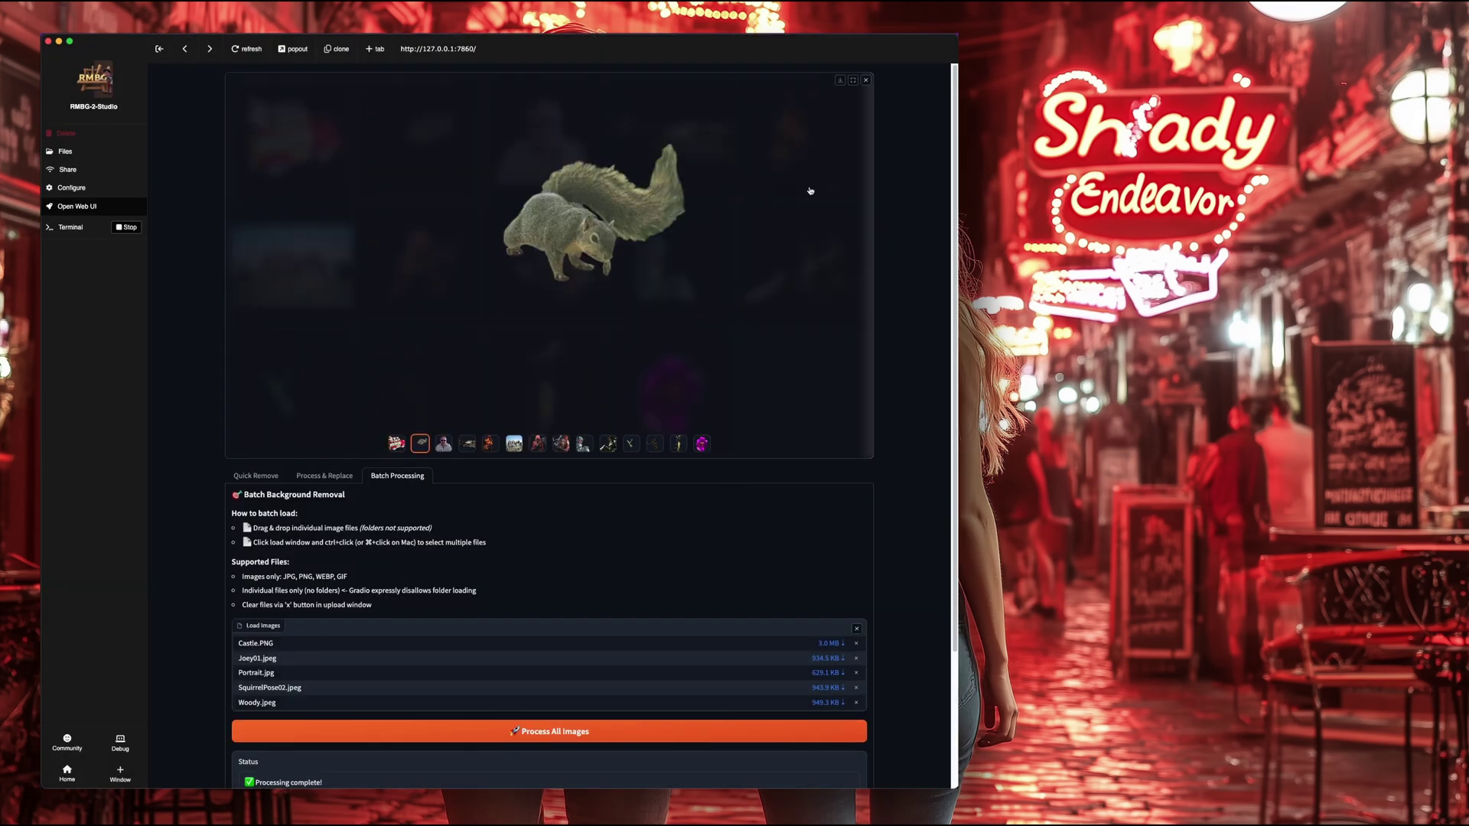
pyautogui.click(841, 79)
pyautogui.click(684, 514)
# Save the portrait, turtle and castle cutouts as PNGs, then close the preview
pyautogui.press('Right')
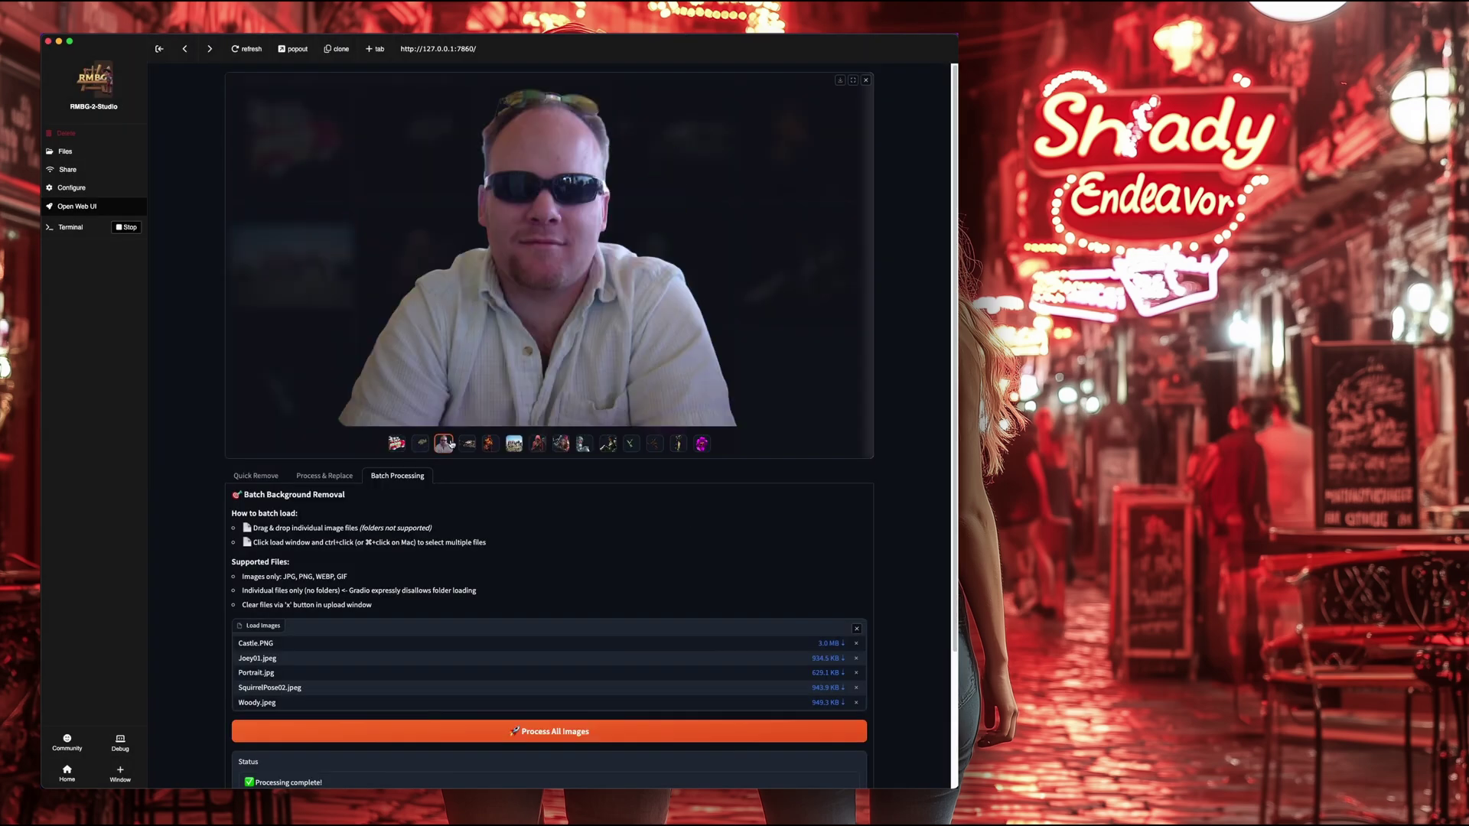
pyautogui.click(840, 79)
pyautogui.press('Return')
pyautogui.press('Right')
pyautogui.click(841, 79)
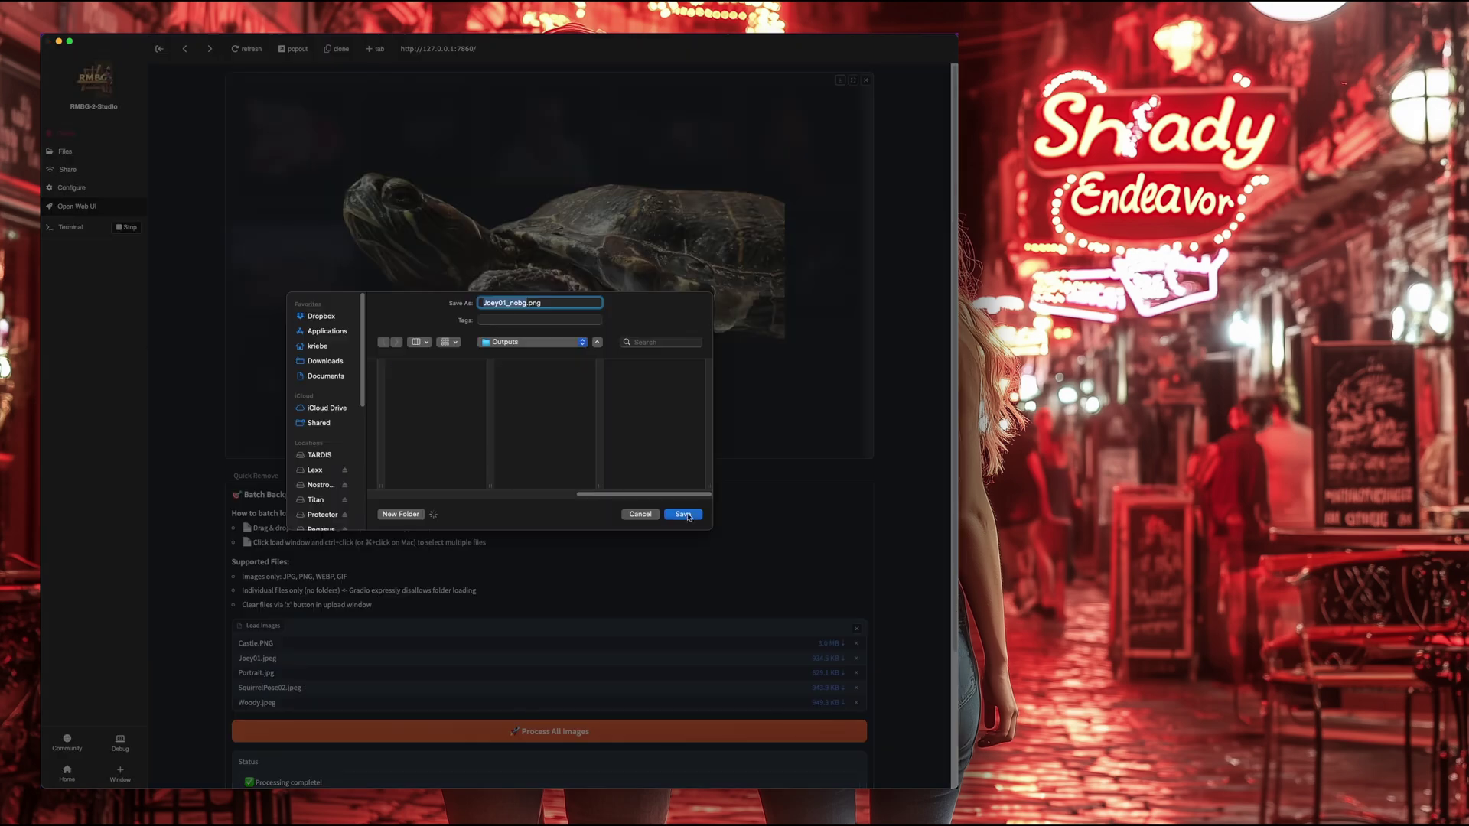
pyautogui.press('Return')
pyautogui.press('Right')
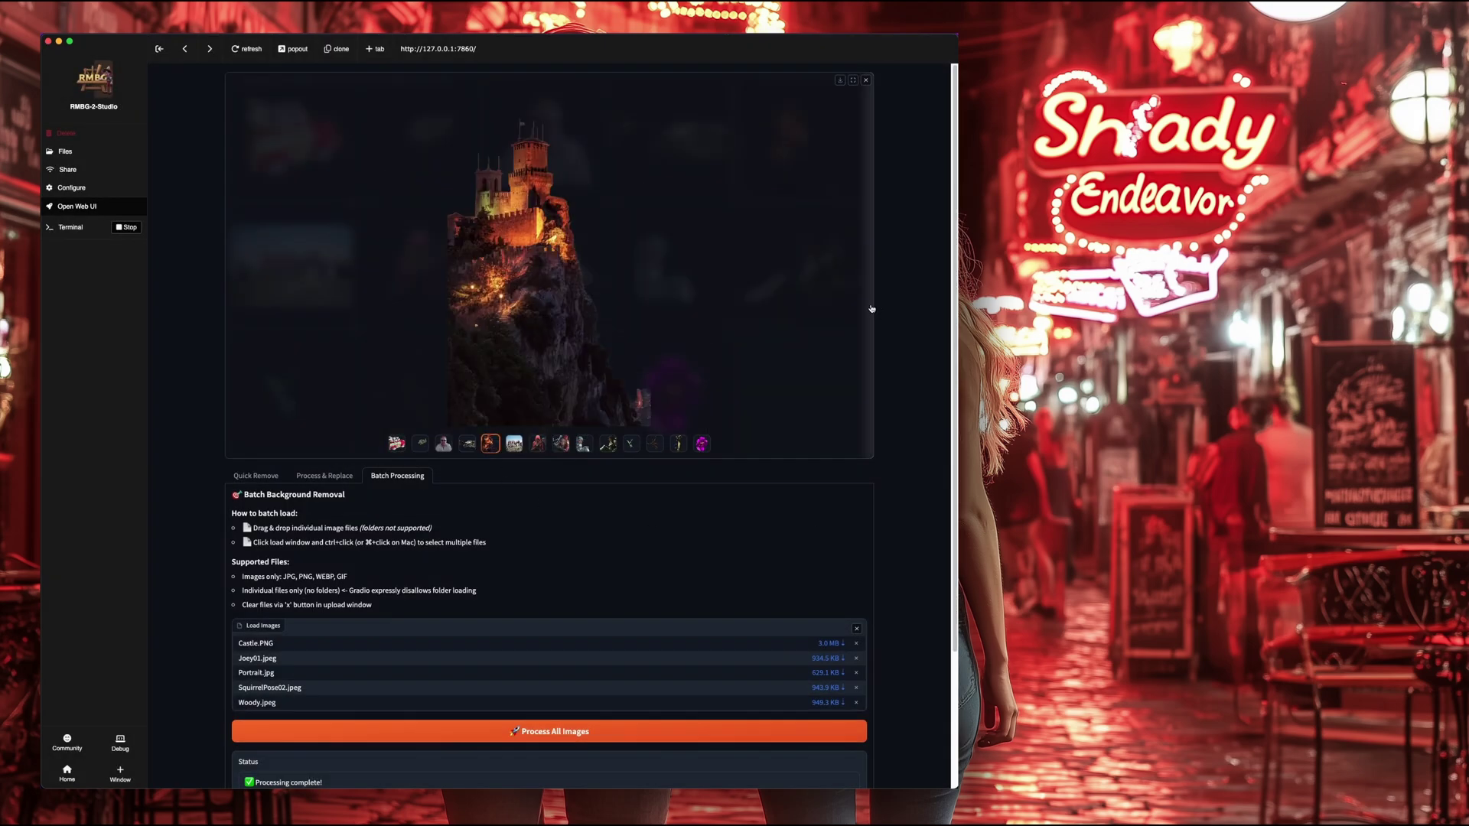
pyautogui.click(840, 79)
pyautogui.press('Return')
pyautogui.press('Escape')
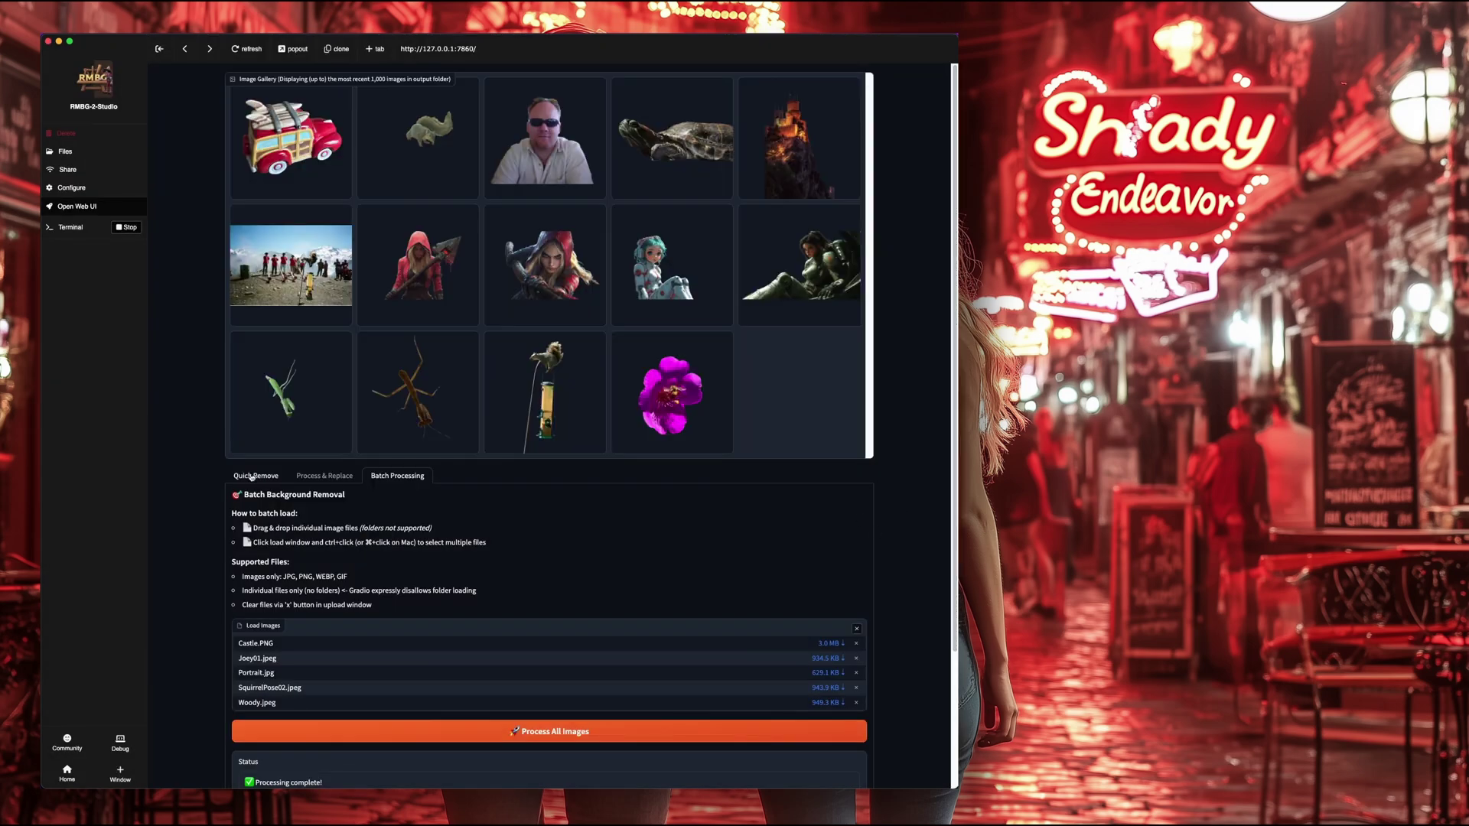
# Switch to the Quick Remove tab for single-image background removal
pyautogui.click(256, 475)
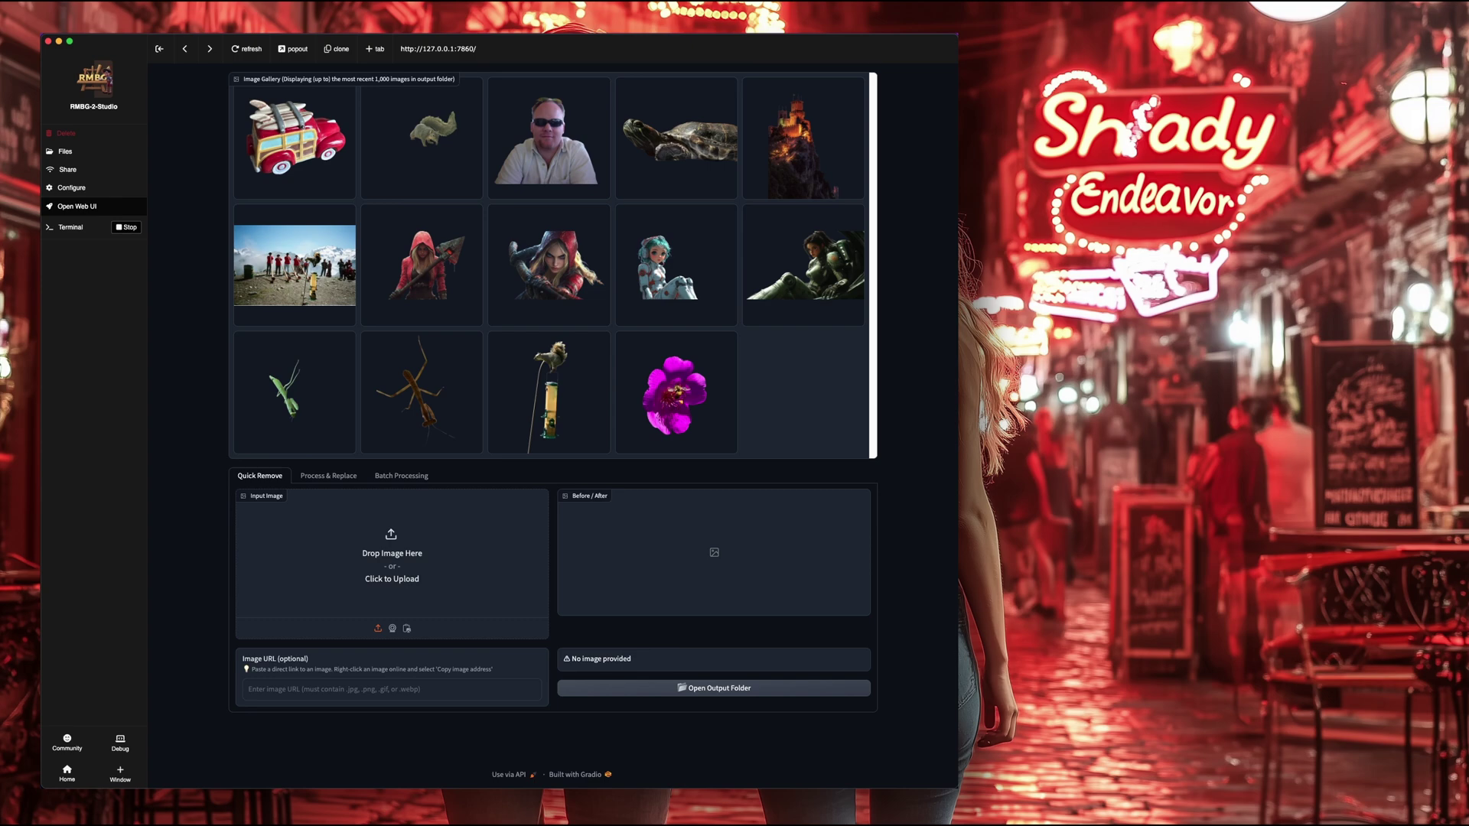